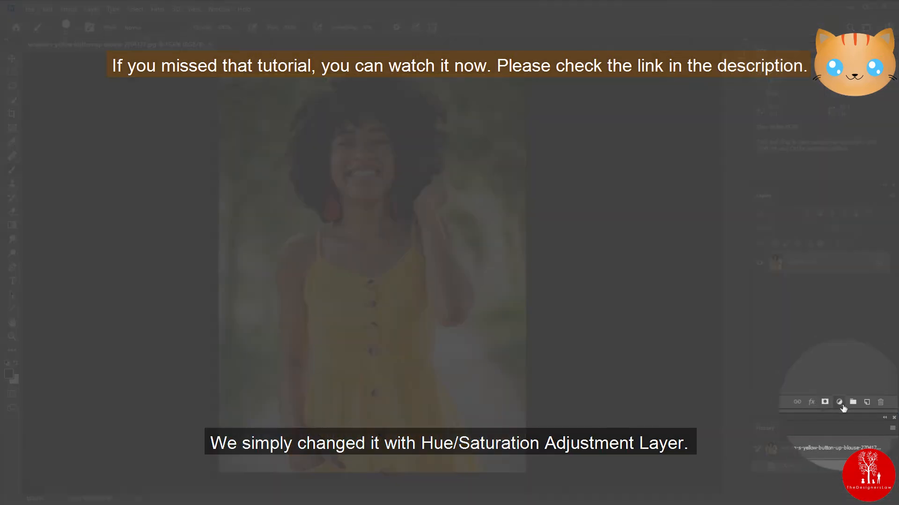
Recolor the yellow dress with a Hue/Saturation adjustment layer, sampling Yellows from the fabric and shifting their hue.
left_click(840, 402)
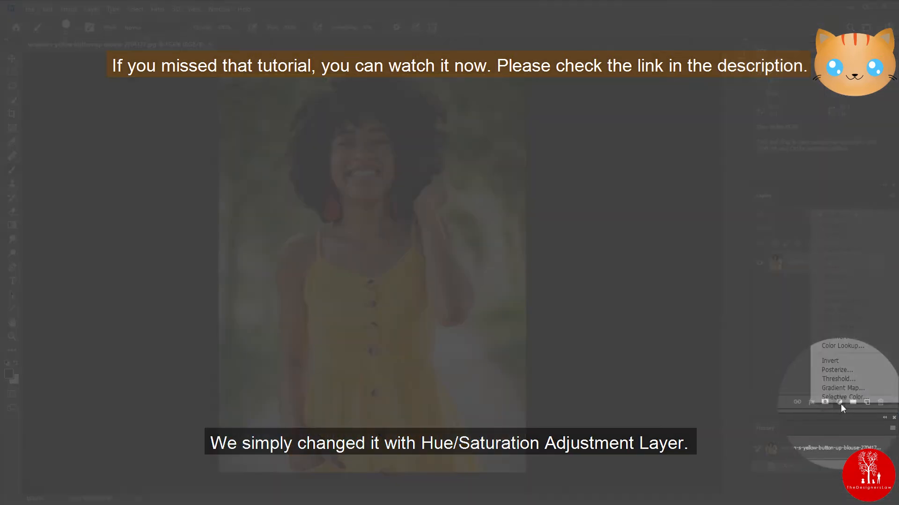
left_click(833, 300)
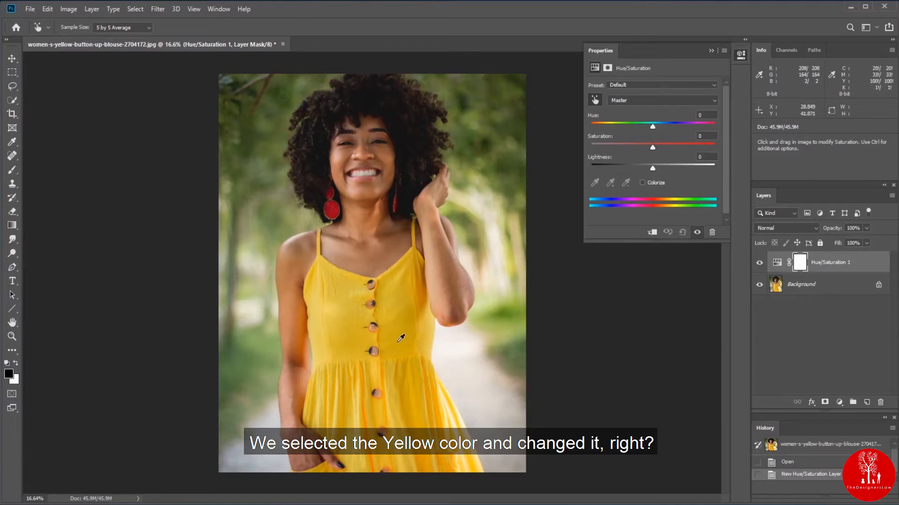
left_click(401, 338)
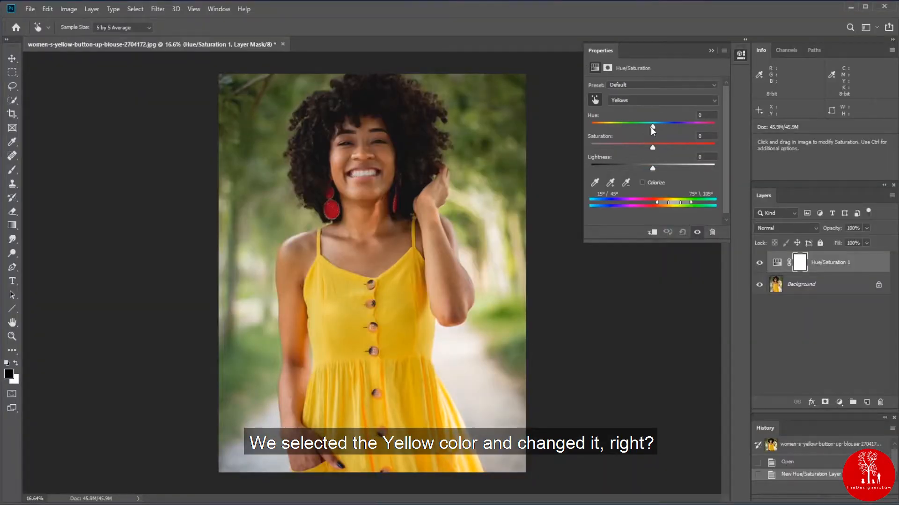
left_click_drag(652, 126, 661, 144)
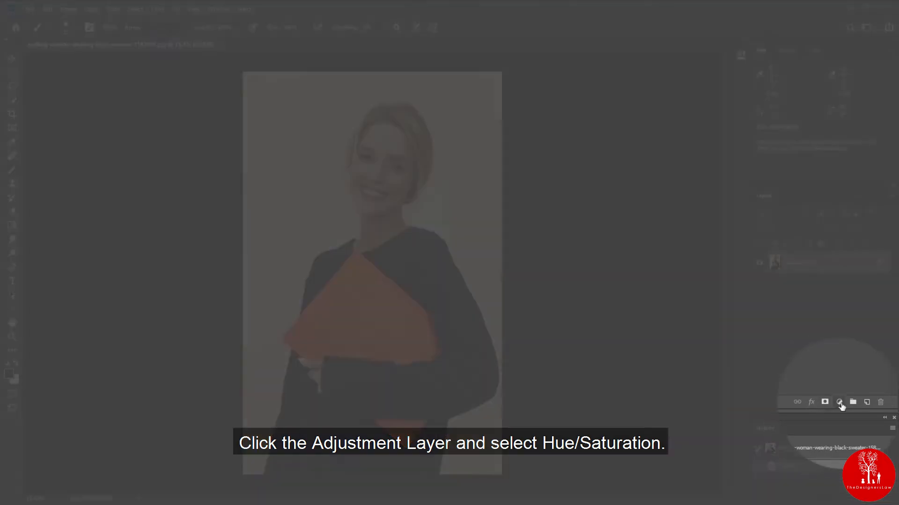
Try recoloring the black sweater with a Hue/Saturation layer, setting its sampled Blues to hue +147, saturation +44 and lightness +35.
left_click(839, 402)
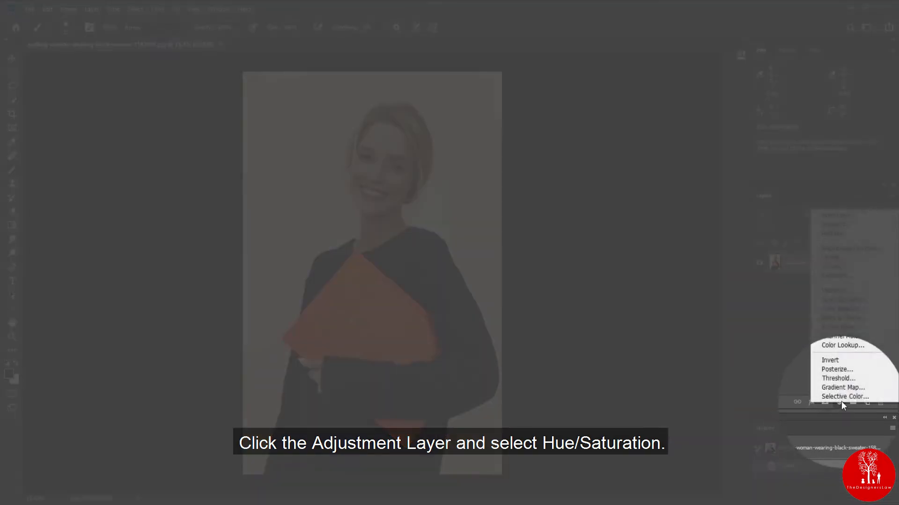
left_click(853, 302)
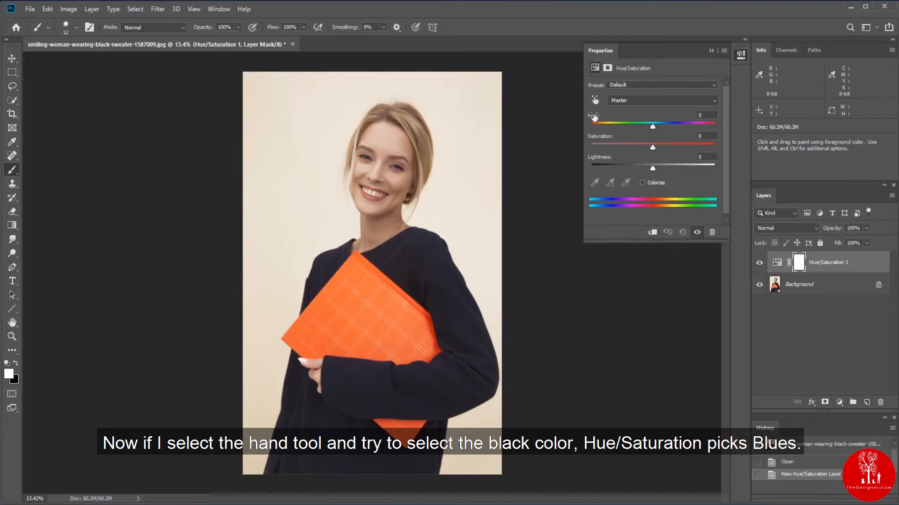
left_click(594, 100)
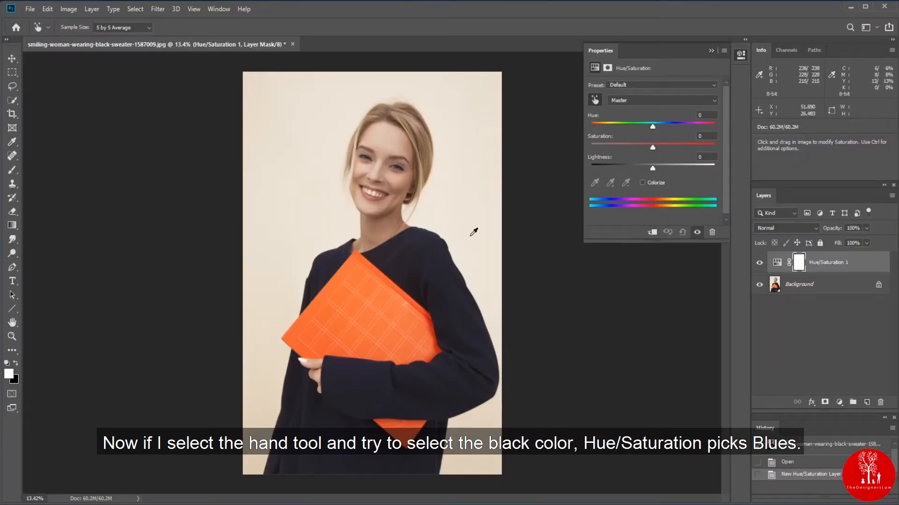
left_click(438, 265)
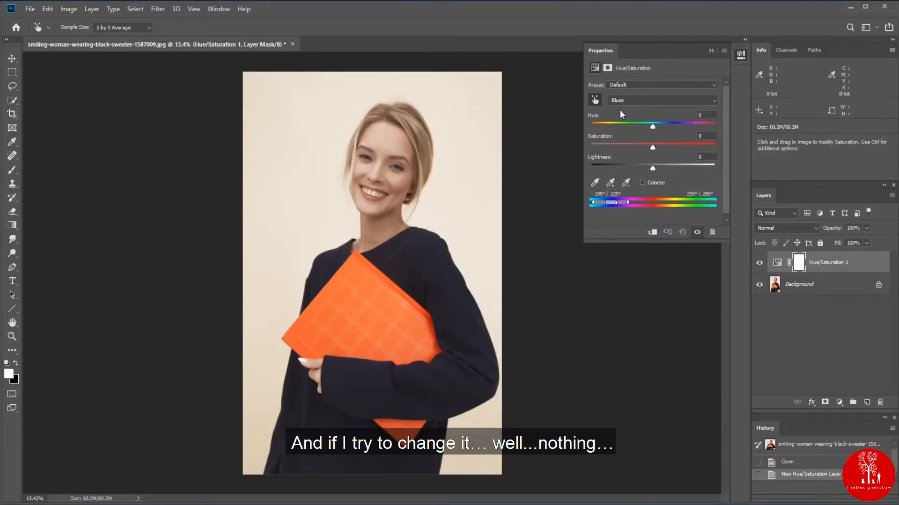
left_click_drag(653, 126, 706, 125)
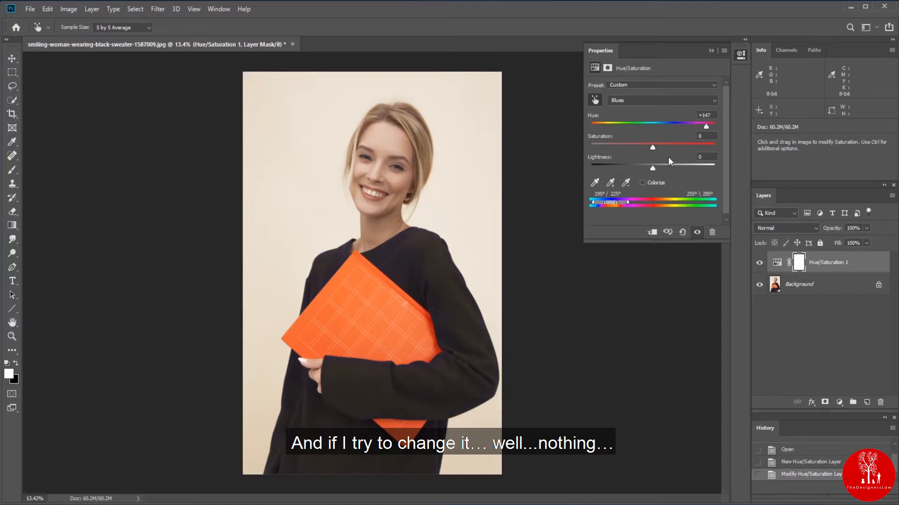
left_click_drag(653, 148, 672, 167)
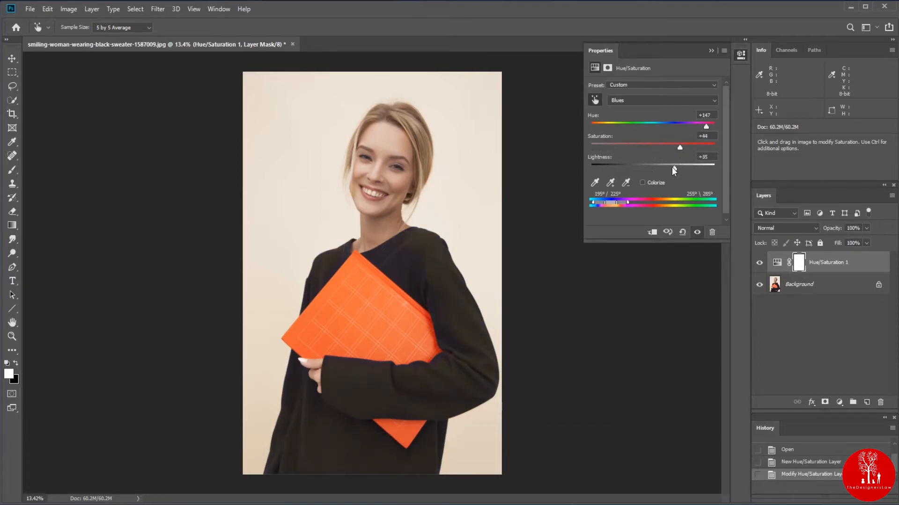
Try Colorize with hue 192 and saturation 86, and delete the Hue/Saturation adjustment layer.
left_click(642, 183)
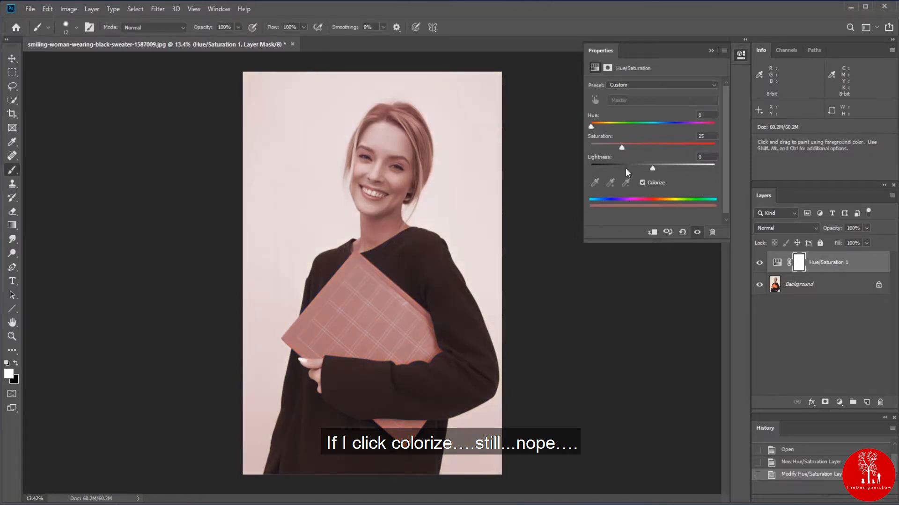
left_click_drag(591, 127, 697, 156)
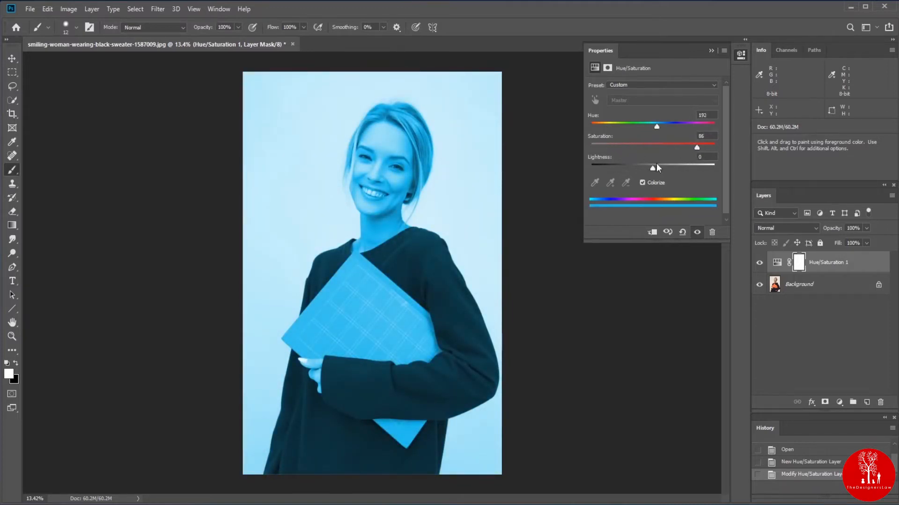
left_click(645, 182)
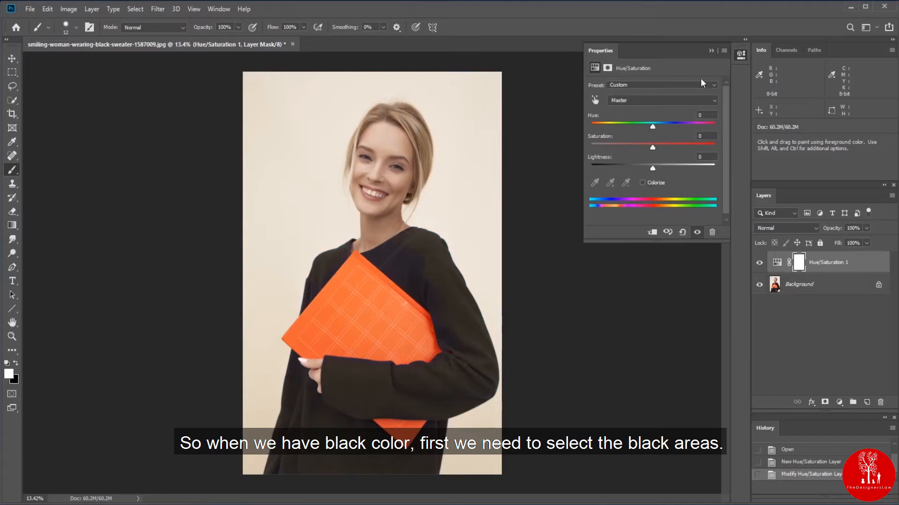
left_click(711, 52)
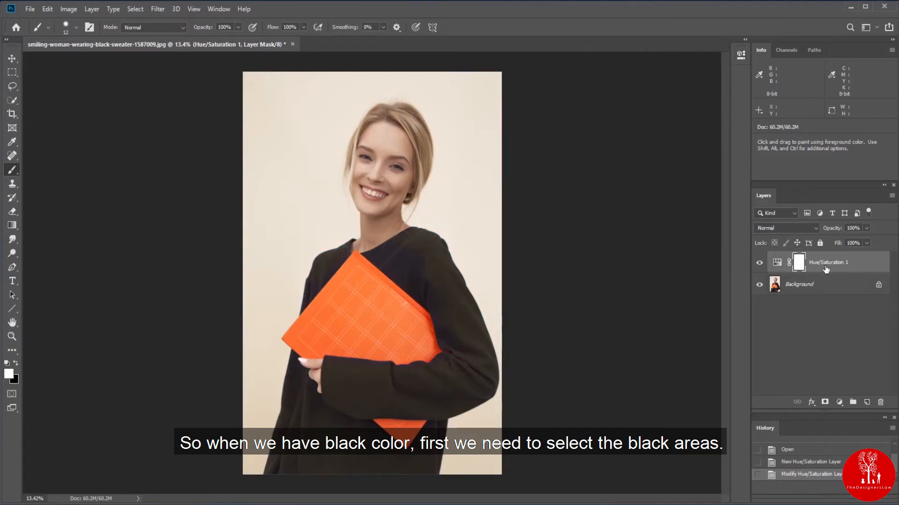
left_click_drag(822, 267, 880, 403)
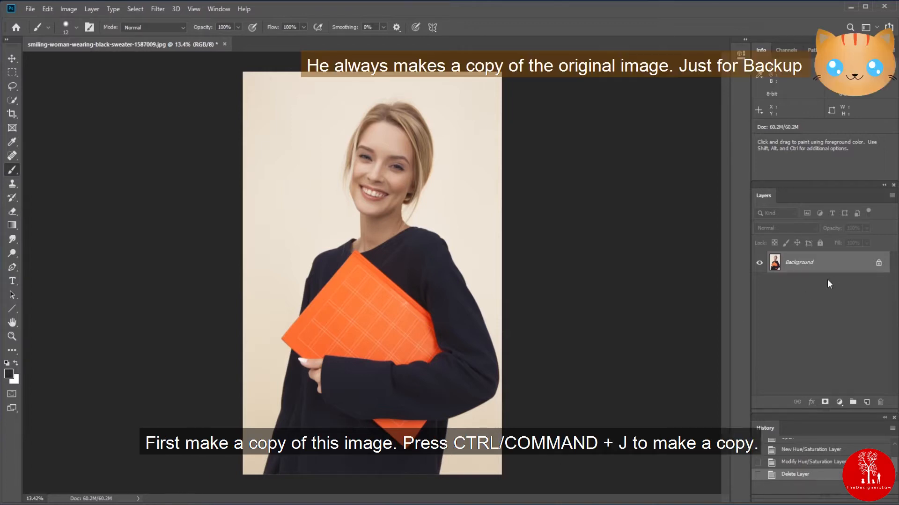
Duplicate the Background layer and select its Shadows with Color Range, using fuzziness 21% and range 35.
key("ctrl+j")
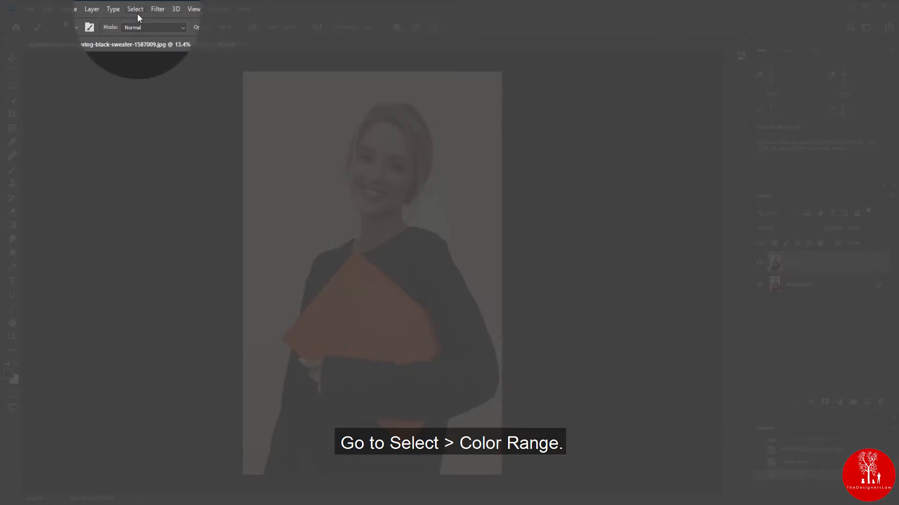
left_click(135, 10)
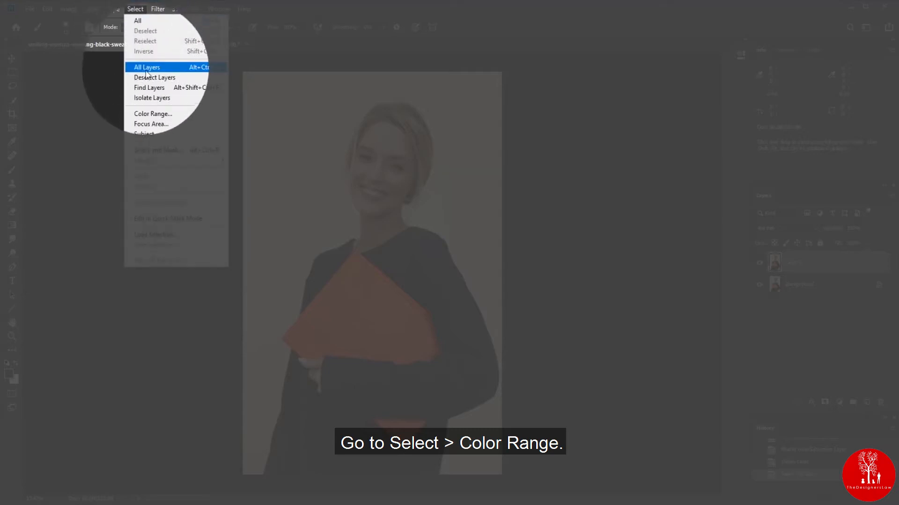
left_click(153, 115)
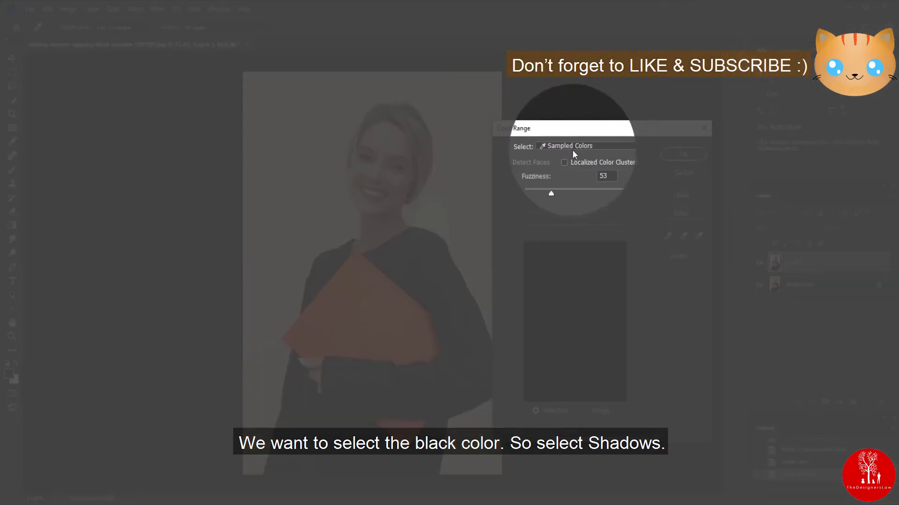
left_click(568, 147)
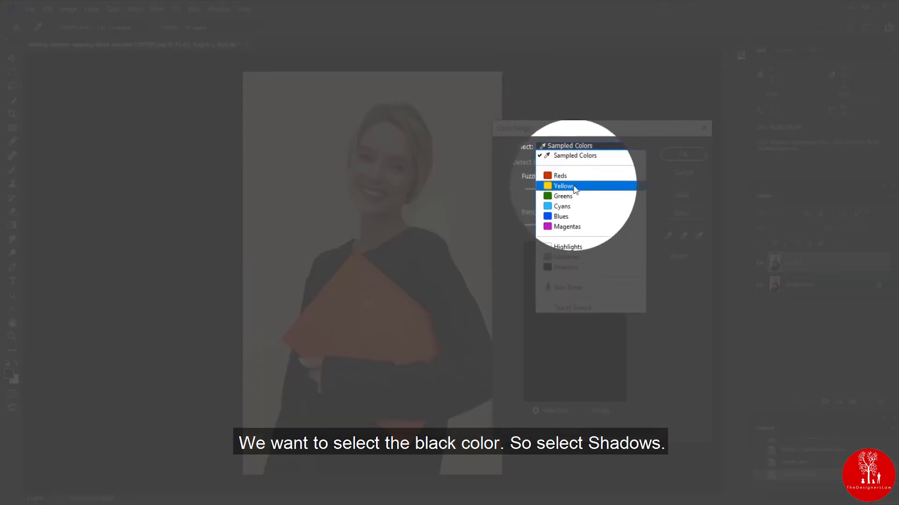
left_click(581, 269)
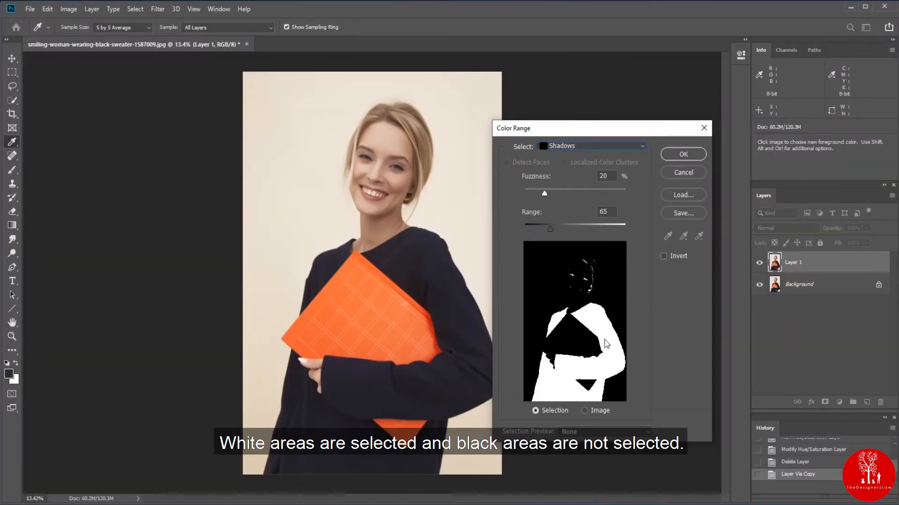
mouse_move(544, 194)
left_mouse_down()
mouse_move(586, 196)
mouse_move(545, 195)
left_mouse_up()
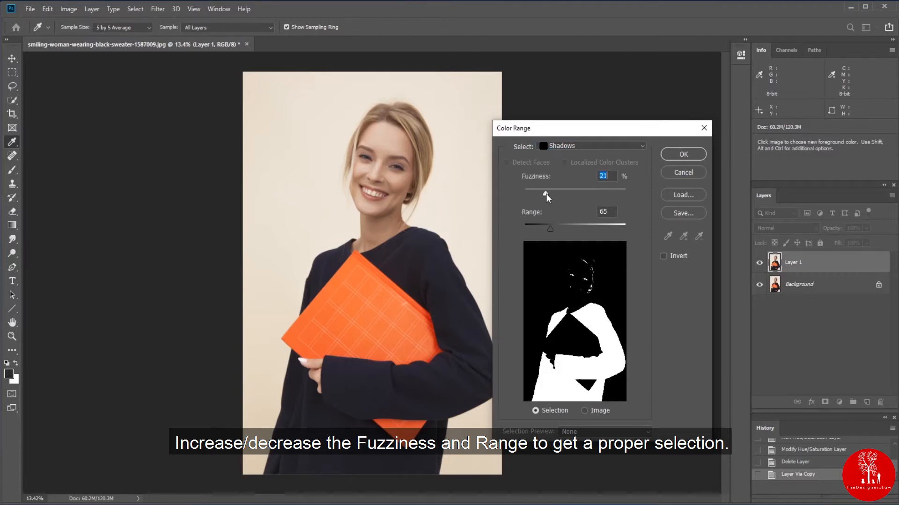
mouse_move(549, 229)
left_mouse_down()
mouse_move(583, 233)
mouse_move(539, 232)
left_mouse_up()
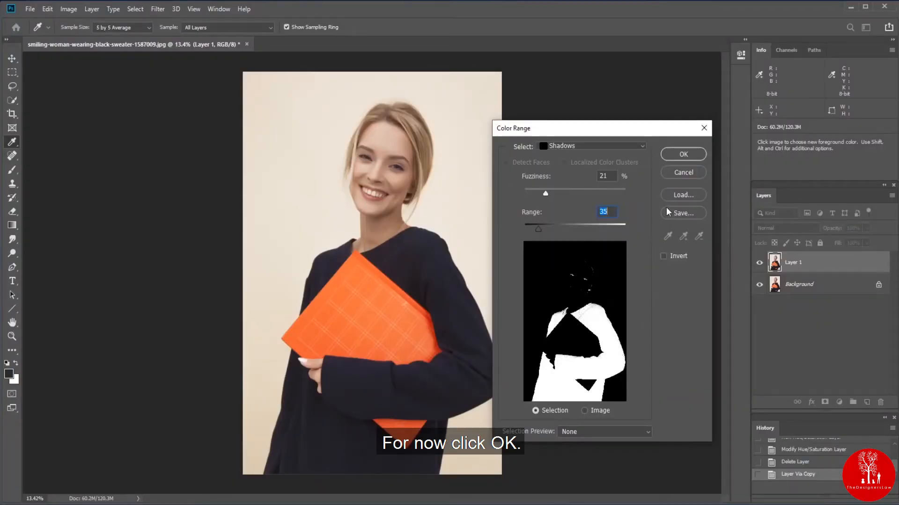
left_click(683, 154)
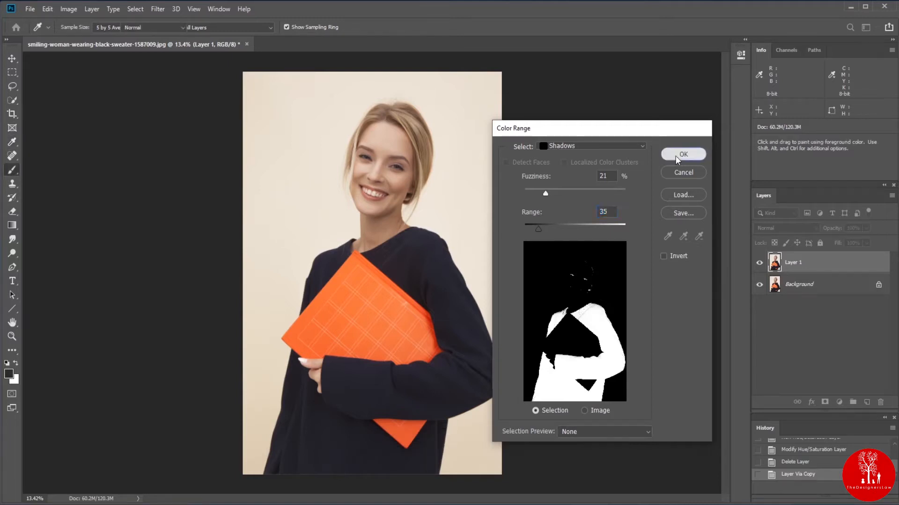
key("b")
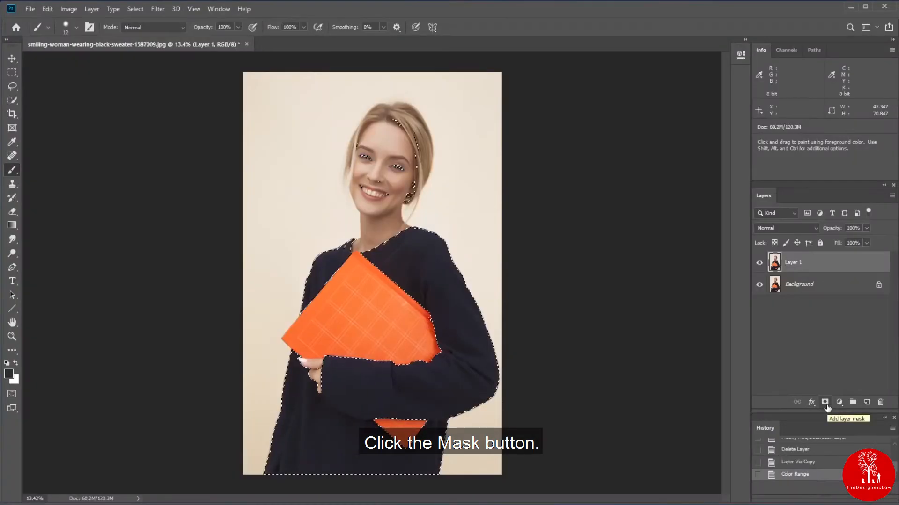
Turn the shadow selection into a layer mask on the copied layer and display the mask on the canvas.
left_click(825, 403)
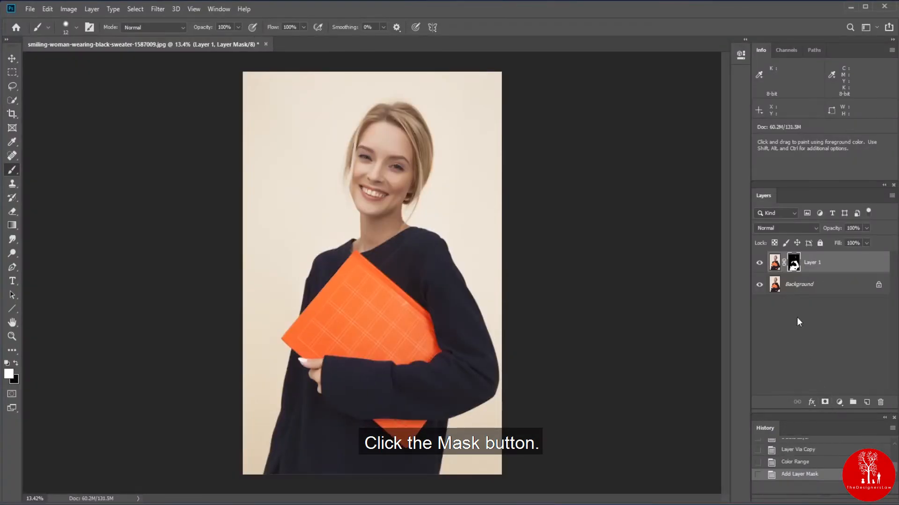
left_click(794, 265, "alt")
scroll(439, 257, "up", 3)
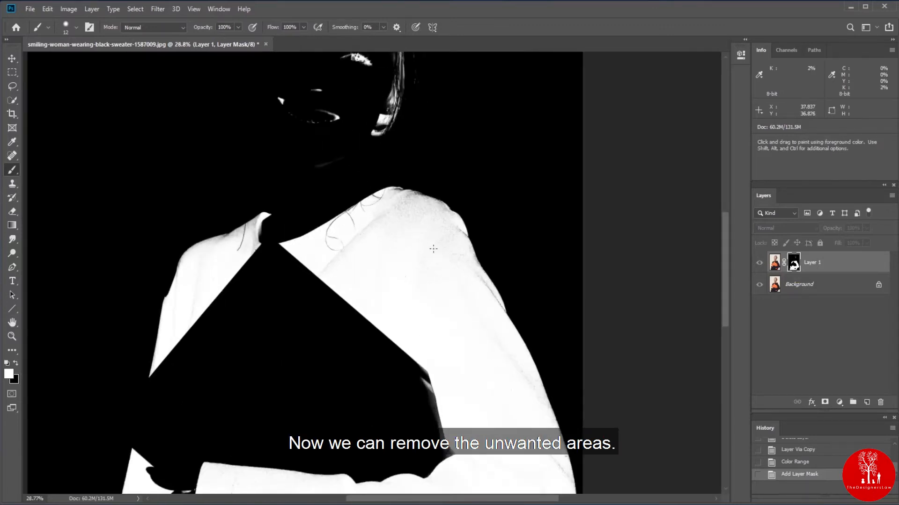
scroll(408, 213, "up", 5)
scroll(408, 213, "left", 3)
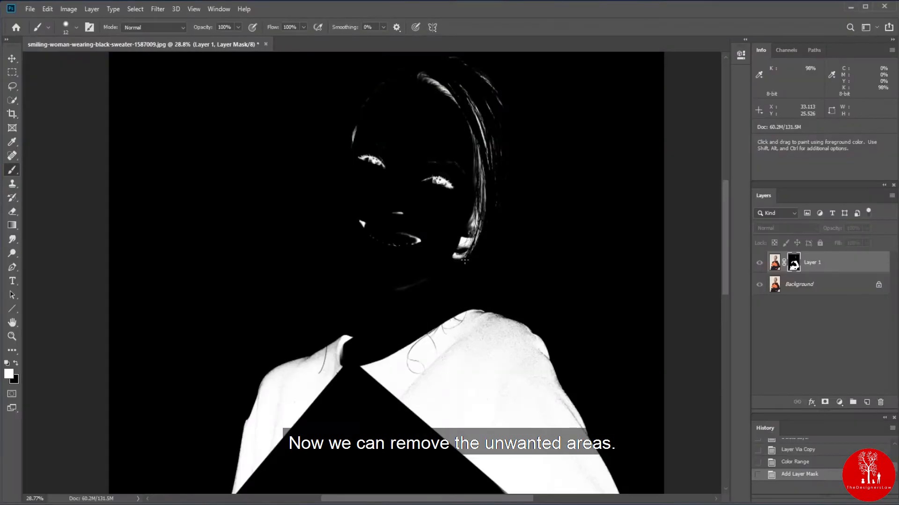
scroll(558, 265, "down", 5)
left_click_drag(488, 328, 393, 303)
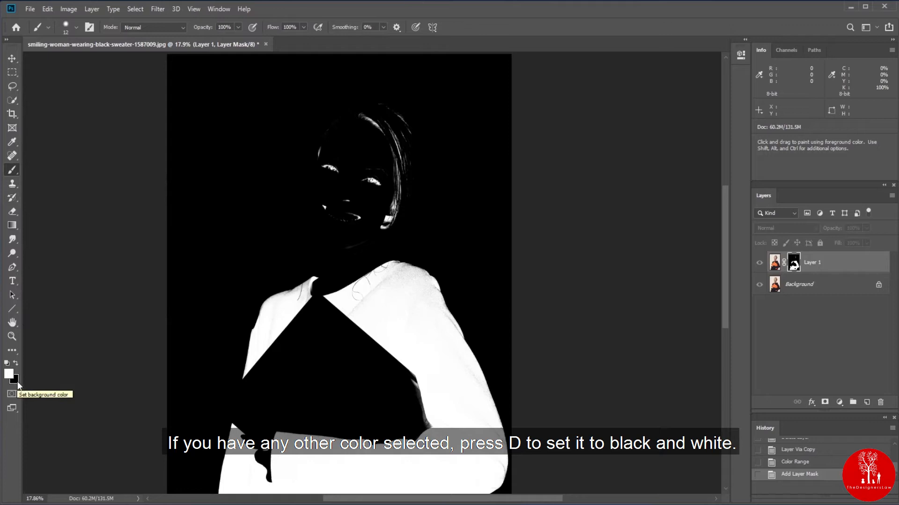
Paint black over the white hair and face areas of the mask with a soft brush of 449 px.
key("d")
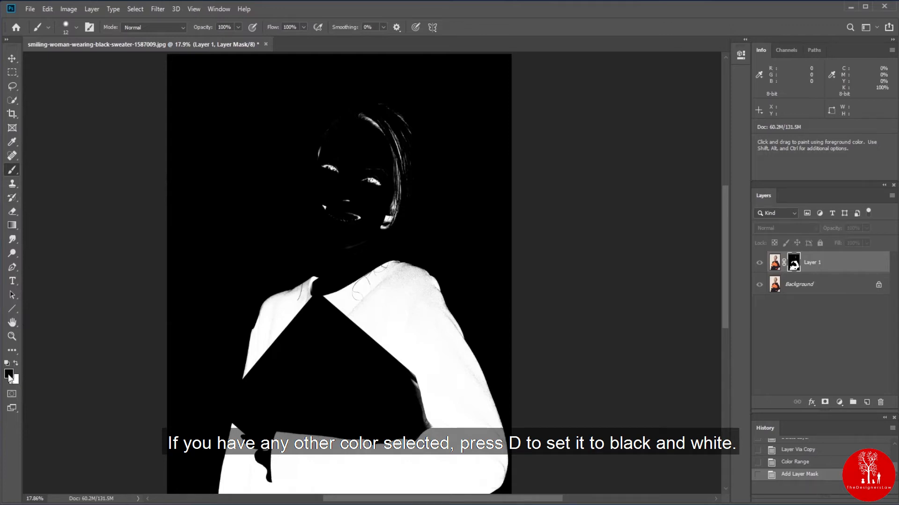
left_click(9, 373)
left_click_drag(599, 322, 640, 262)
left_click(766, 219)
key("d")
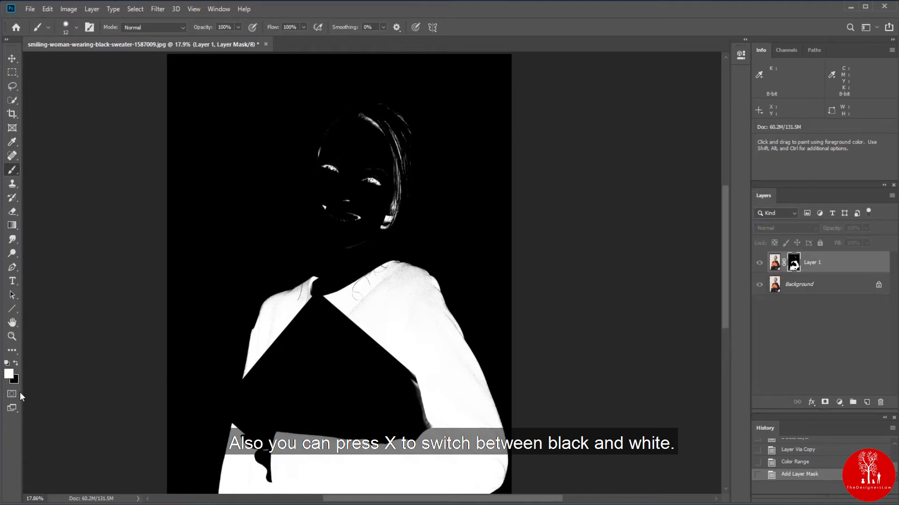
mouse_move(298, 211)
left_mouse_down()
mouse_move(319, 213)
mouse_move(362, 145)
mouse_move(353, 100)
mouse_move(326, 133)
mouse_move(319, 188)
mouse_move(398, 181)
mouse_move(399, 119)
mouse_move(343, 124)
mouse_move(376, 175)
mouse_move(347, 200)
mouse_move(379, 218)
mouse_move(358, 236)
mouse_move(393, 210)
mouse_move(406, 135)
mouse_move(343, 232)
mouse_move(316, 191)
mouse_move(261, 188)
mouse_move(290, 121)
mouse_move(434, 108)
left_mouse_up()
key("space")
left_click_drag(468, 201, 432, 68)
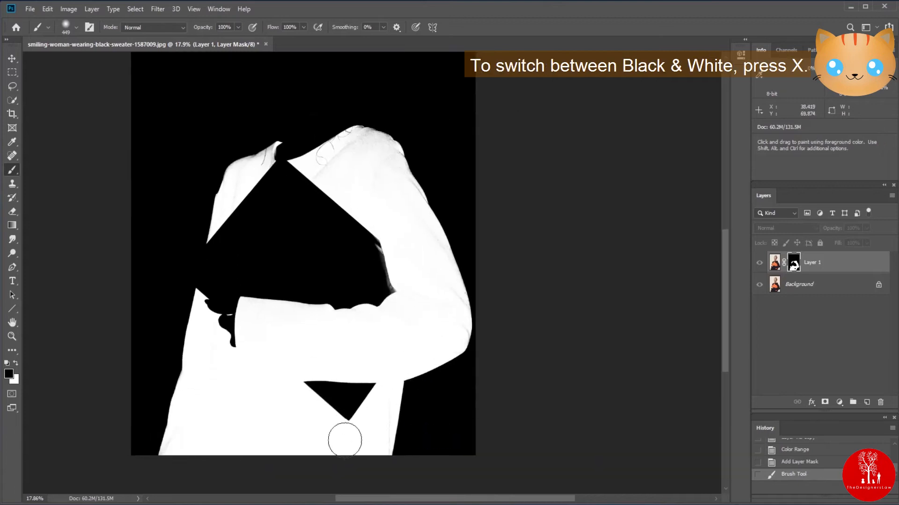
Try a black brush stroke on the lower sweater area of the mask and undo it.
left_click_drag(223, 418, 232, 421)
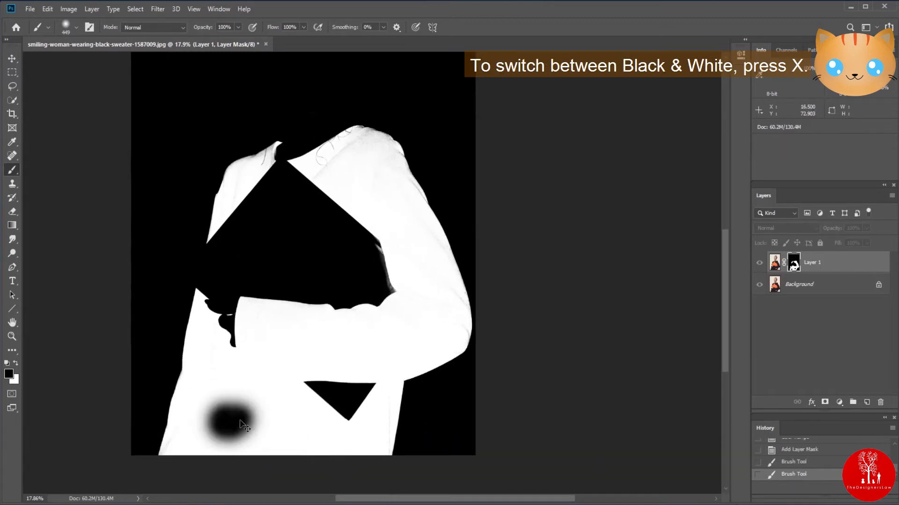
key("ctrl+z")
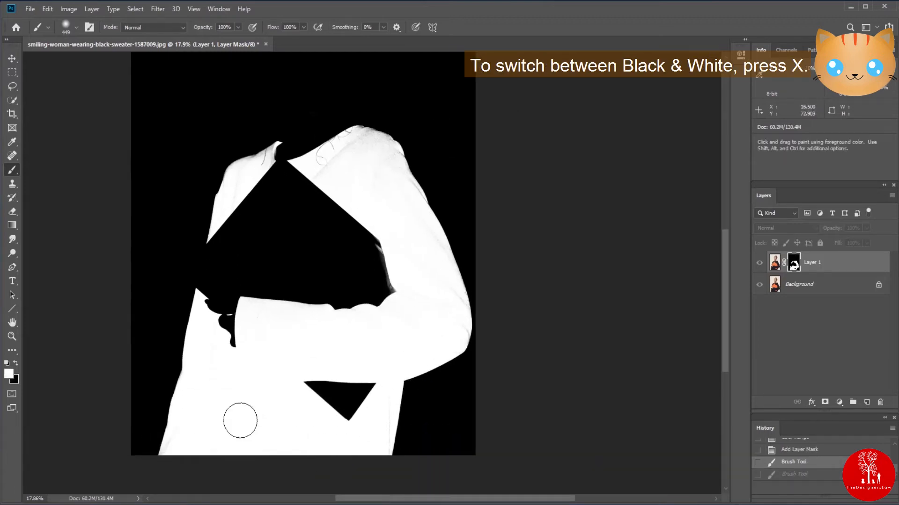
Paint white over the grey specks on the upper sleeve and shoulder area of the mask with a 314 px brush.
scroll(397, 220, "up", 5)
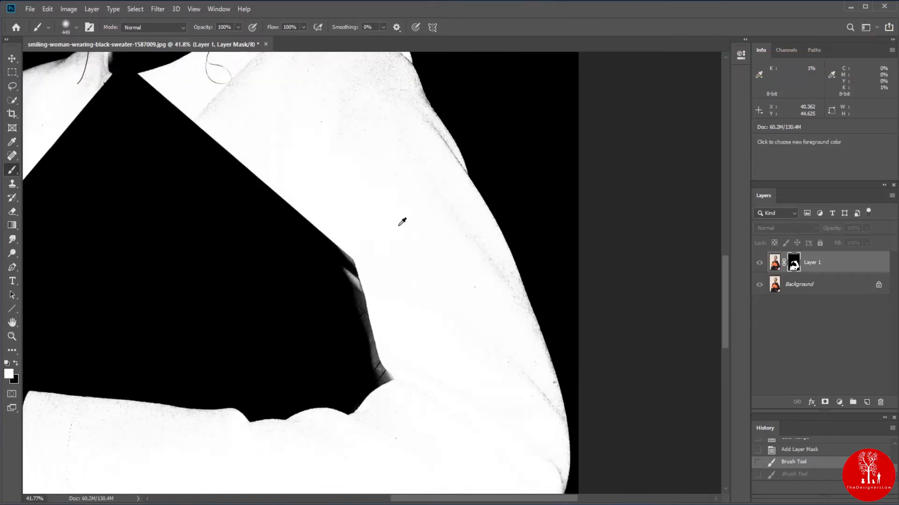
scroll(399, 226, "up", 2)
left_click_drag(381, 203, 442, 346)
mouse_move(387, 283)
left_mouse_down()
mouse_move(404, 225)
mouse_move(321, 210)
mouse_move(430, 258)
mouse_move(433, 246)
mouse_move(443, 286)
left_mouse_up()
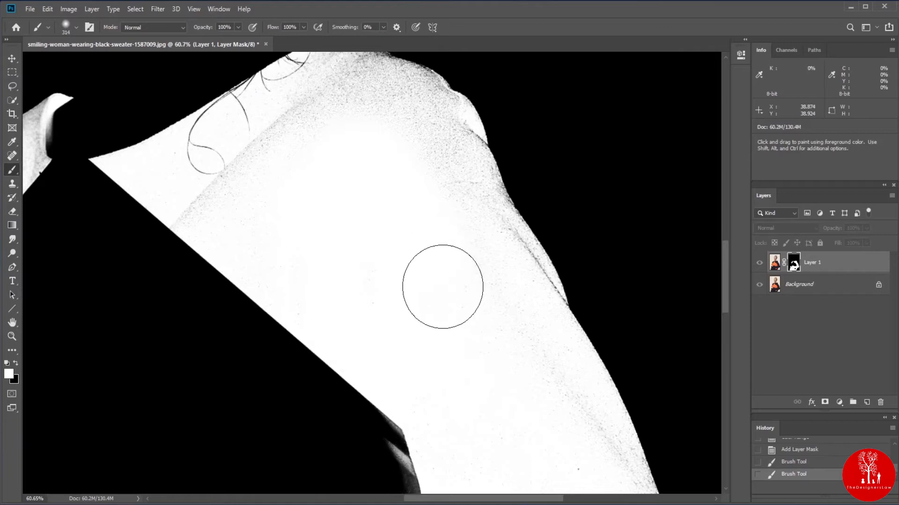
scroll(443, 286, "down", 4)
left_click_drag(415, 354, 411, 293)
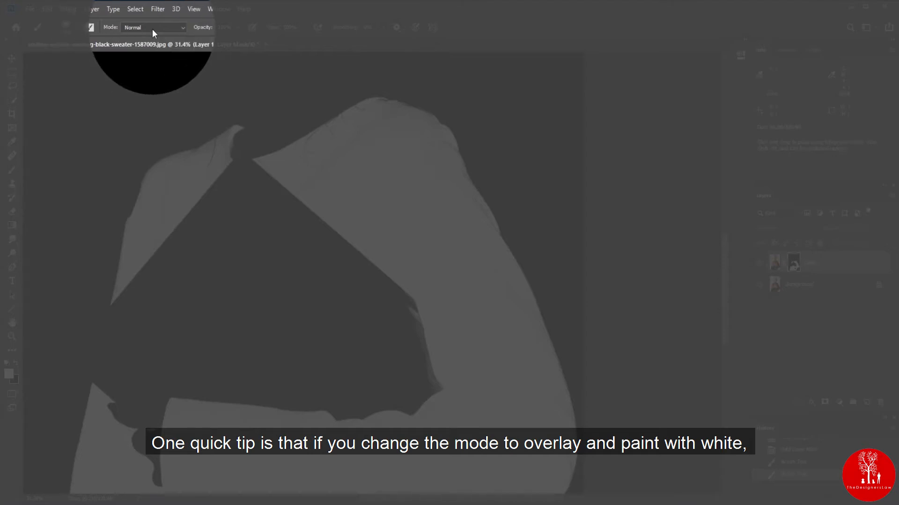
Set the brush mode to Overlay and paint white along the outer edge of the sleeve on the mask.
left_click(152, 29)
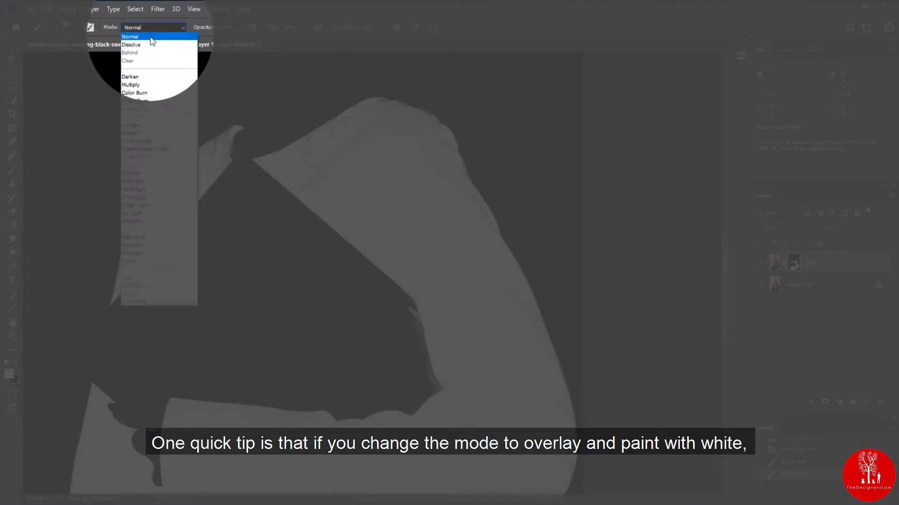
left_click(152, 174)
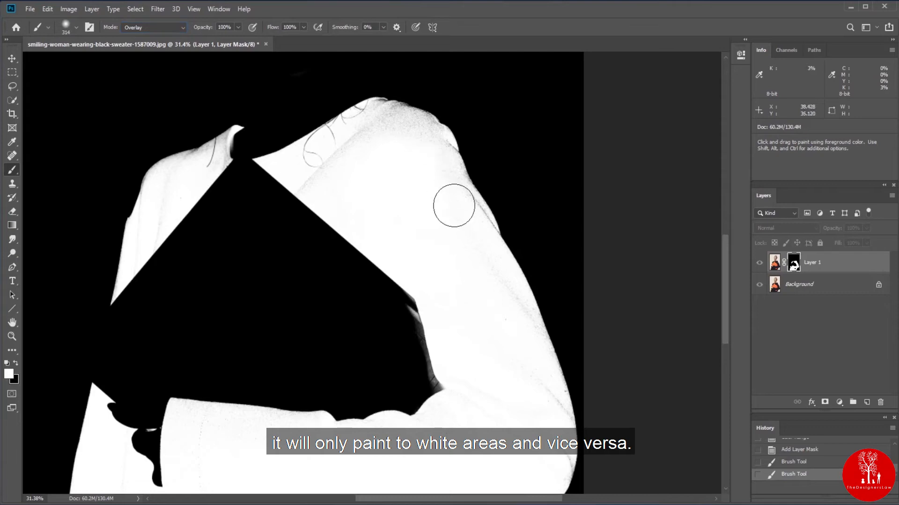
mouse_move(478, 205)
left_mouse_down()
mouse_move(492, 229)
mouse_move(459, 181)
mouse_move(505, 248)
mouse_move(551, 389)
left_mouse_up()
key("space")
left_click_drag(461, 372, 437, 260)
scroll(437, 260, "down", 2)
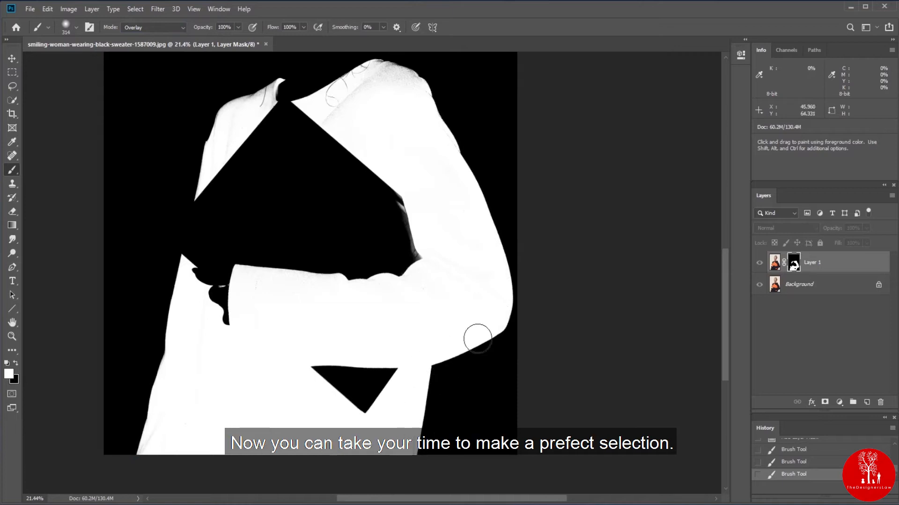
Enlarge the Overlay brush to 603 px and paint white over the shoulders and the lower sweater on the mask.
key("space")
mouse_move(367, 107)
left_mouse_down()
mouse_move(392, 183)
mouse_move(440, 159)
left_mouse_up()
left_click_drag(288, 168, 240, 178)
left_click_drag(247, 444, 261, 345)
right_click(213, 301, "alt")
mouse_move(177, 407)
left_mouse_down()
mouse_move(487, 304)
mouse_move(308, 280)
mouse_move(424, 170)
left_mouse_up()
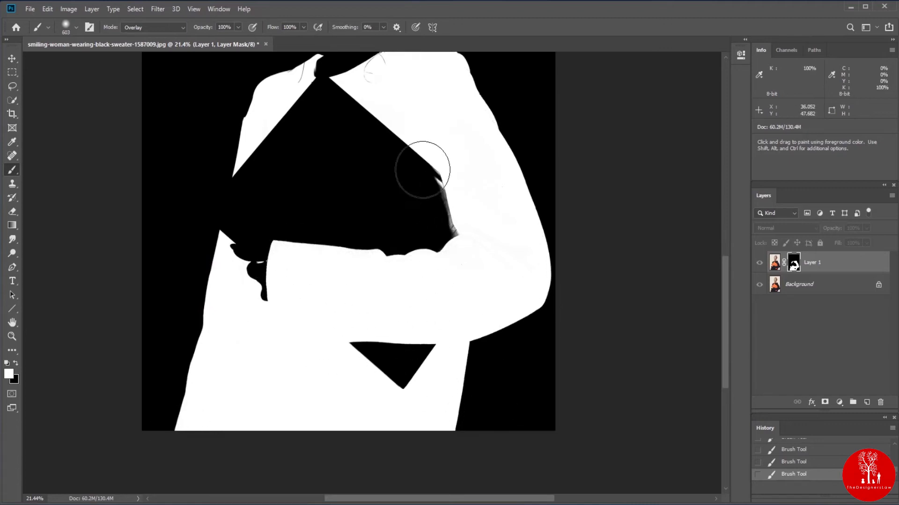
left_click_drag(247, 120, 265, 264)
scroll(453, 321, "up", 4)
Switch to black and paint over the grey remnants where the book meets the inner sleeve, still in Overlay mode.
key("x")
left_click_drag(369, 422, 288, 119)
scroll(407, 279, "down", 3)
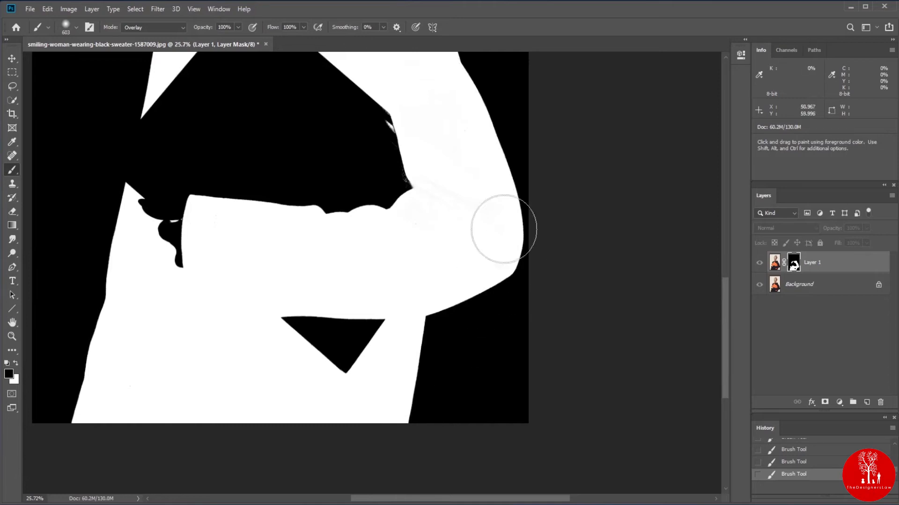
left_click_drag(423, 136, 458, 332)
scroll(448, 355, "up", 4)
mouse_move(436, 227)
left_mouse_down()
mouse_move(419, 307)
mouse_move(422, 296)
left_mouse_up()
left_click_drag(326, 333, 289, 339)
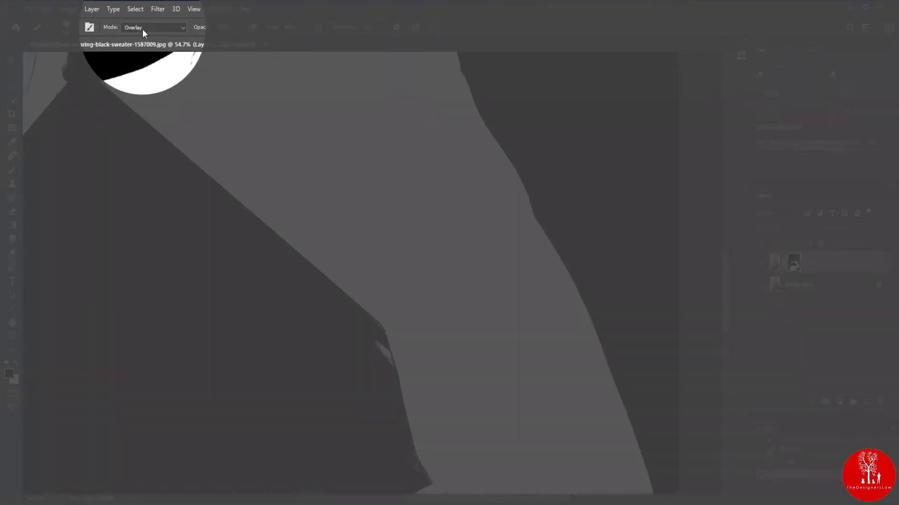
Return the brush mode to Normal and paint the remaining light patches along the book's sleeve-side edge black, reducing the brush to 34 px.
left_click(142, 29)
left_click(143, 37)
mouse_move(374, 381)
left_mouse_down()
mouse_move(365, 382)
mouse_move(368, 412)
mouse_move(400, 387)
mouse_move(362, 392)
mouse_move(364, 437)
mouse_move(374, 386)
left_mouse_up()
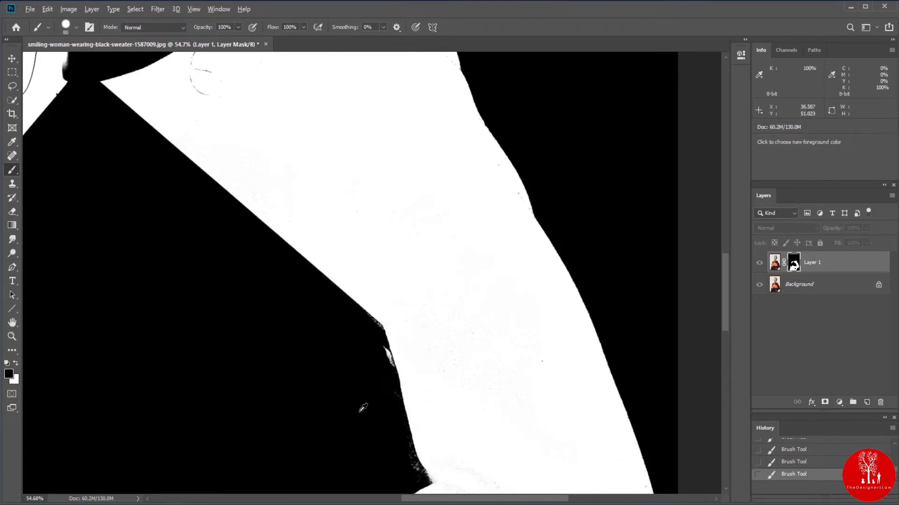
scroll(358, 410, "up", 5)
mouse_move(388, 302)
left_mouse_down()
mouse_move(372, 306)
mouse_move(348, 148)
left_mouse_up()
left_click_drag(432, 334, 447, 361)
left_click_drag(323, 214, 336, 410)
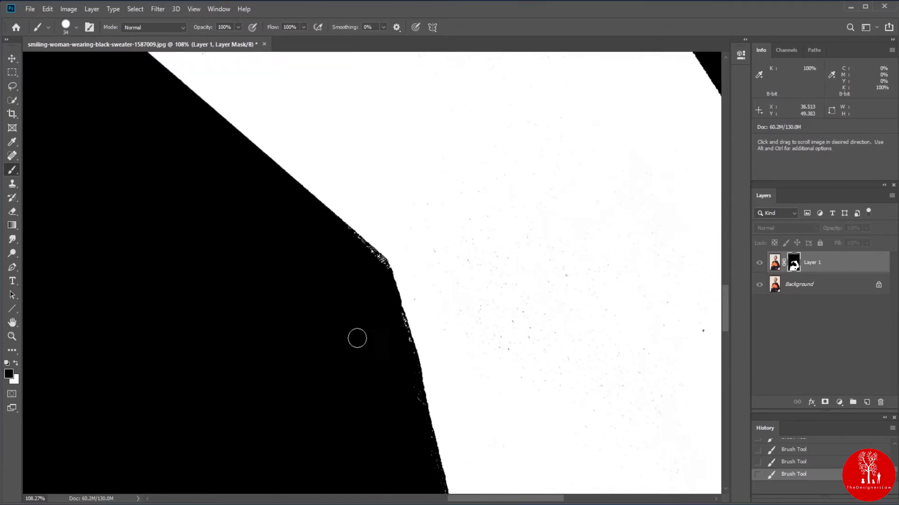
Examine the mask's edges along the shoulder and around the collar for leftover specks.
scroll(379, 269, "down", 7)
left_click_drag(370, 100, 428, 345)
scroll(428, 345, "up", 8)
left_click_drag(439, 211, 442, 372)
key("x")
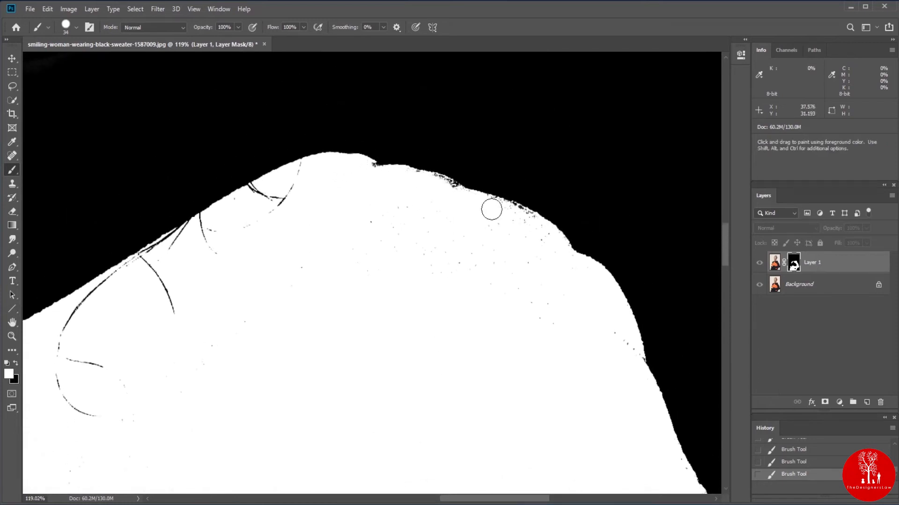
left_click_drag(145, 361, 697, 242)
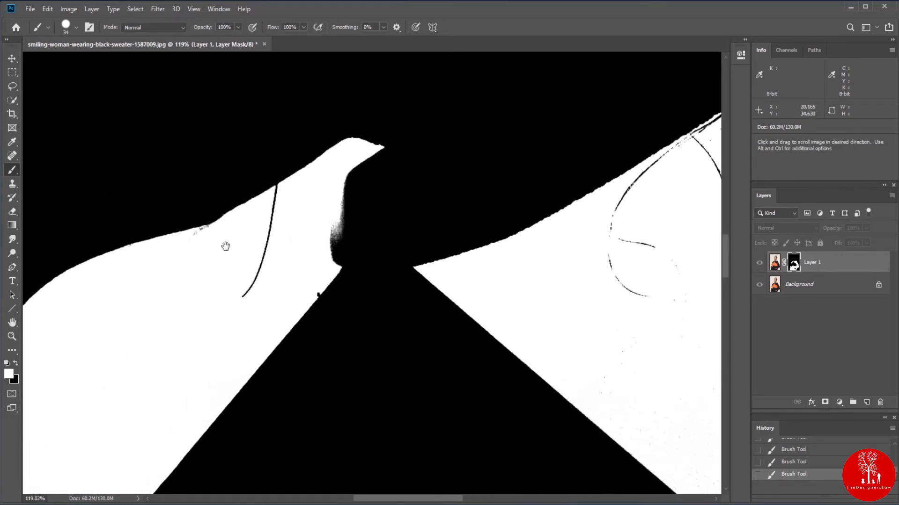
Switch the canvas from the mask to the image and hide the Background layer to isolate the sweater.
left_click(794, 265, "alt")
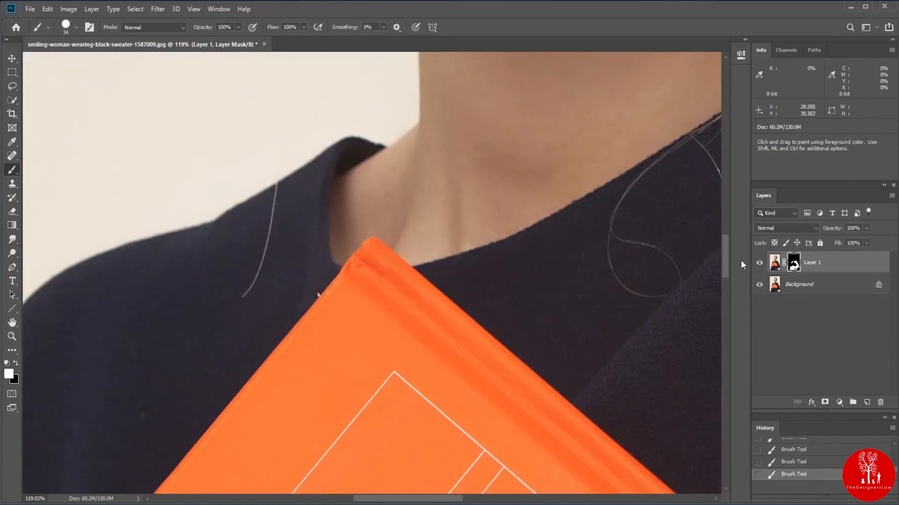
left_click(794, 264, "alt")
scroll(396, 248, "up", 7)
left_click_drag(343, 258, 360, 307)
left_click(760, 285)
left_click(759, 289)
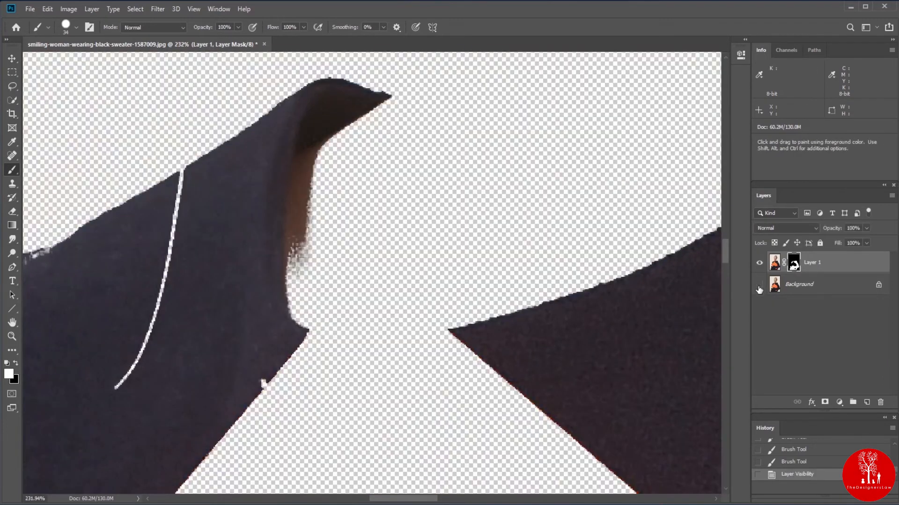
Mask out the strip of skin inside the collar with a black 21 px brush.
key("bracketleft")
key("bracketleft")
key("x")
mouse_move(327, 248)
left_mouse_down()
mouse_move(314, 229)
mouse_move(323, 148)
mouse_move(364, 132)
mouse_move(312, 159)
mouse_move(303, 247)
mouse_move(301, 203)
mouse_move(350, 303)
left_mouse_up()
scroll(421, 255, "down", 12)
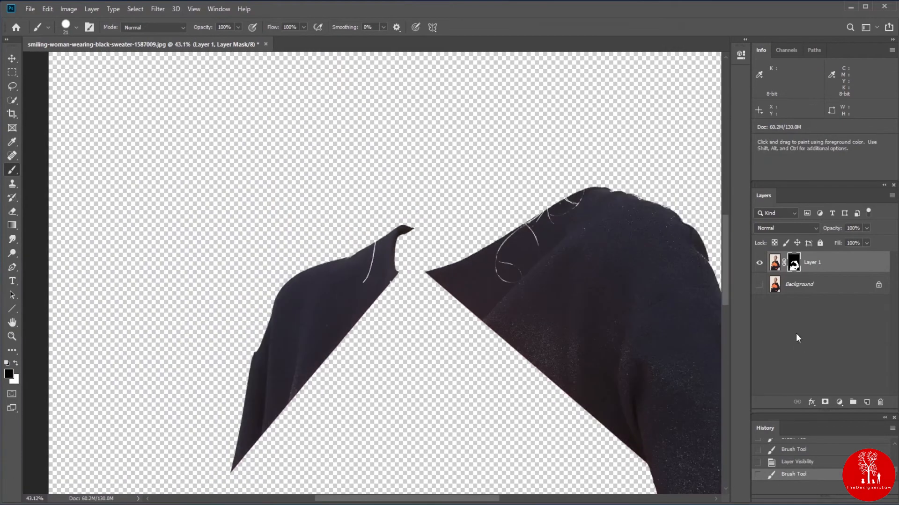
Make the Background layer visible again and hide the masked copy above it.
left_click(759, 285, "alt")
scroll(537, 294, "down", 5)
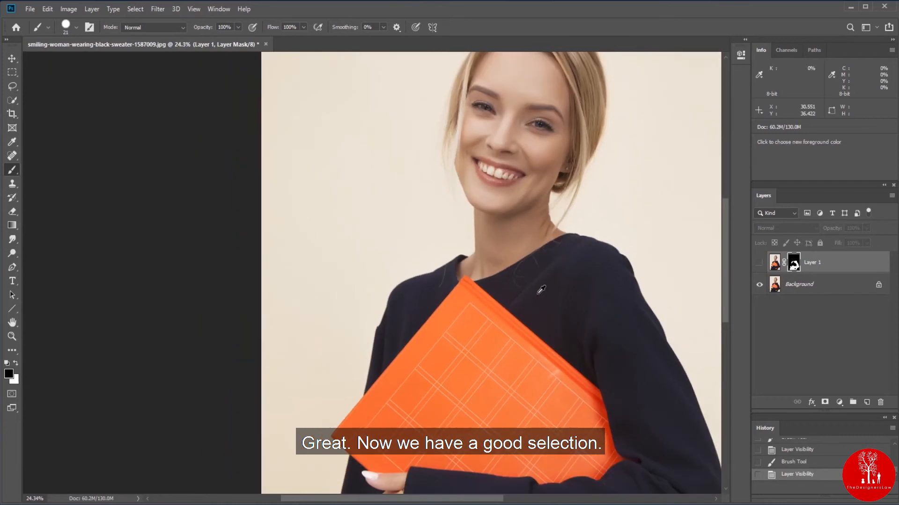
left_click_drag(529, 328, 467, 307)
scroll(398, 294, "down", 1)
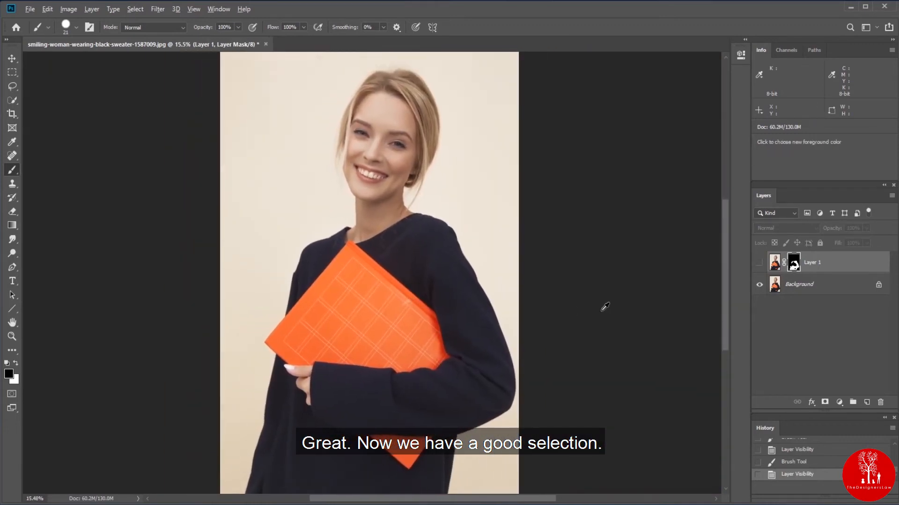
scroll(605, 306, "down", 1)
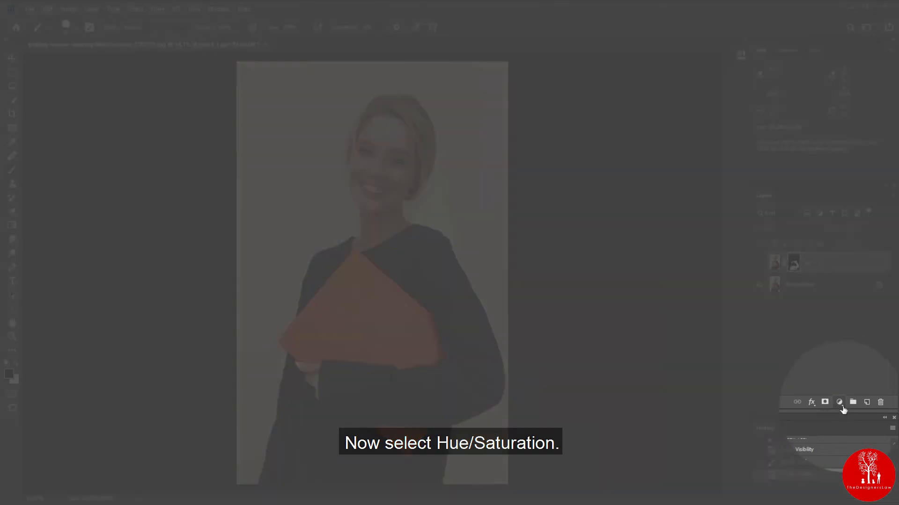
Add a Hue/Saturation adjustment layer clipped to the masked sweater copy, and make that copy visible.
left_click(842, 406)
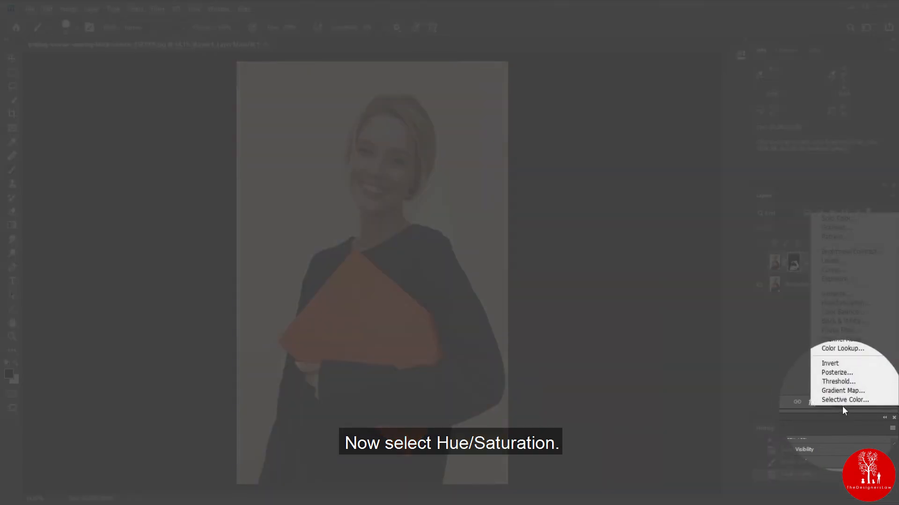
left_click(845, 304)
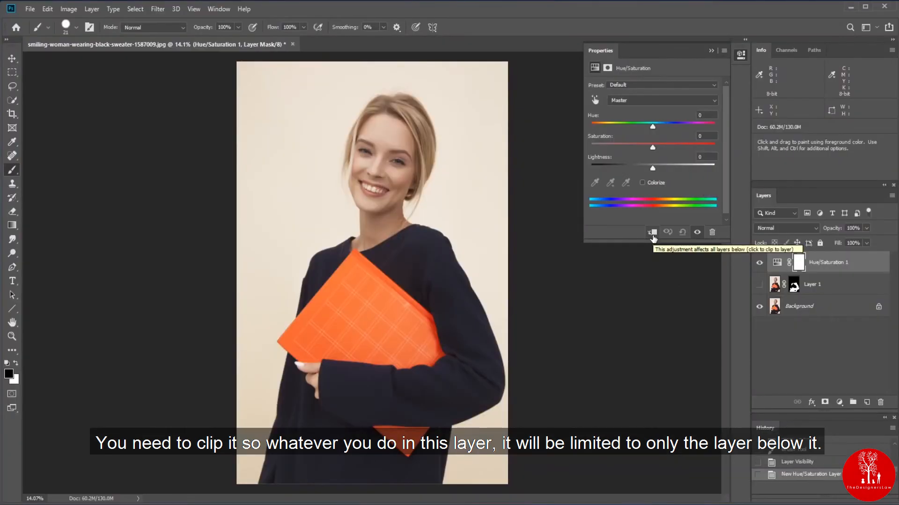
left_click(652, 233)
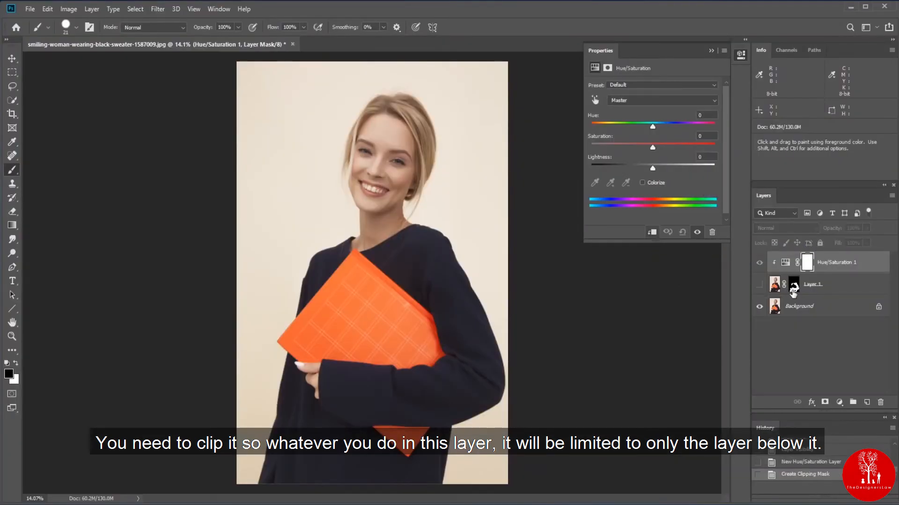
left_click(759, 284)
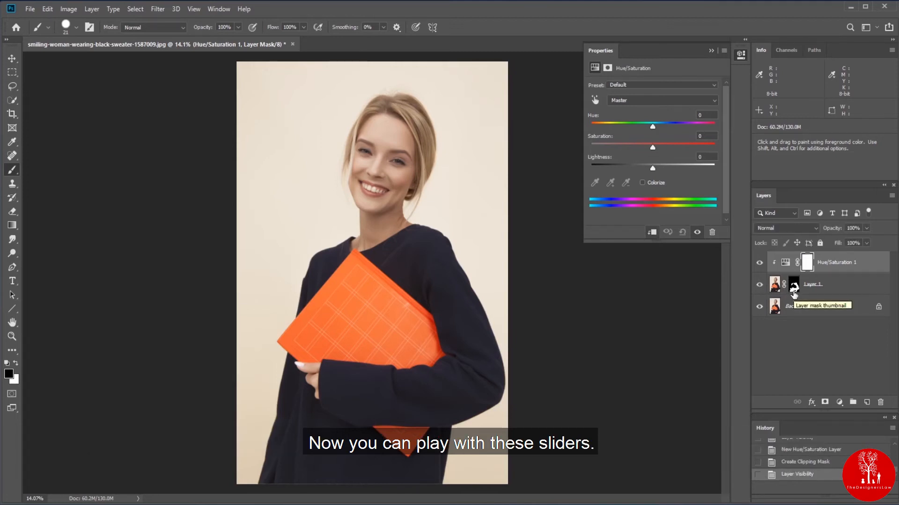
Colorize the sweater through the Hue/Saturation adjustment with hue 281, saturation 82 and lightness +62.
left_click(642, 183)
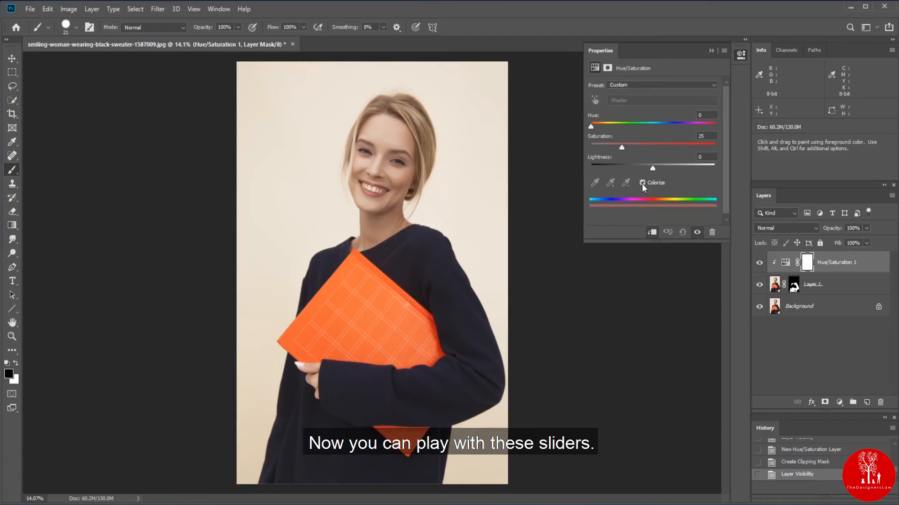
left_click_drag(596, 126, 683, 133)
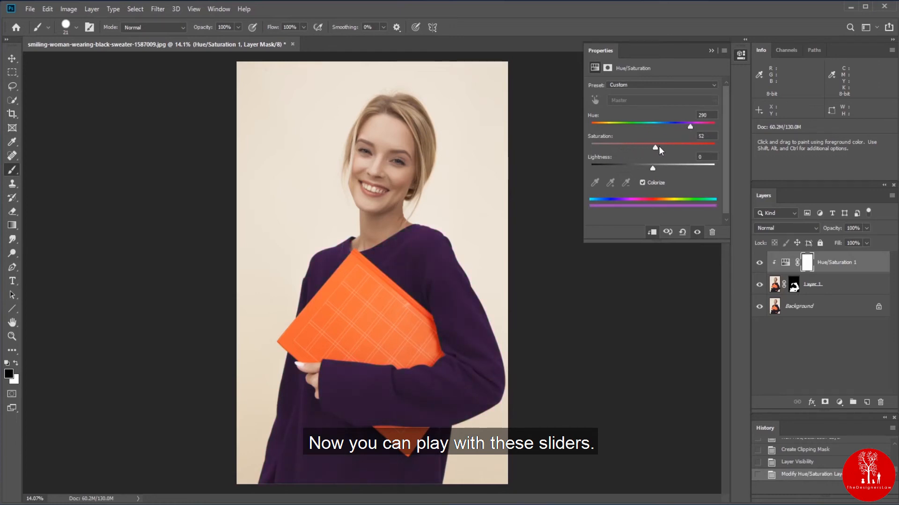
left_click_drag(654, 166, 691, 166)
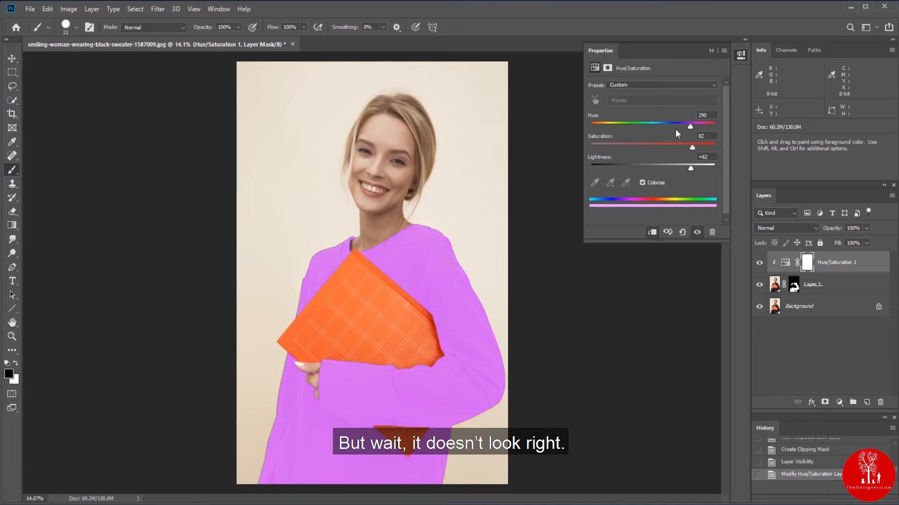
mouse_move(691, 126)
left_mouse_down()
mouse_move(667, 127)
mouse_move(687, 130)
left_mouse_up()
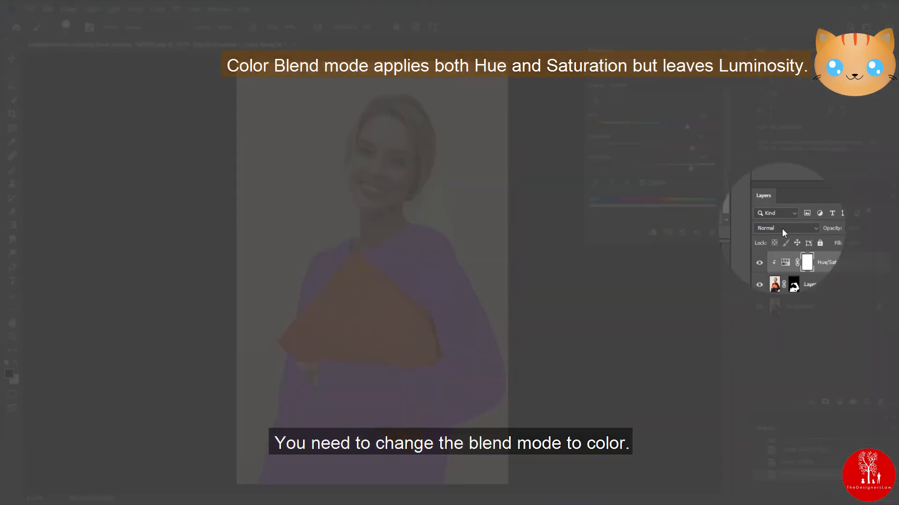
Change the Hue/Saturation layer's blend mode to Color and recolor the sweater deep red with hue 345.
left_click(781, 229)
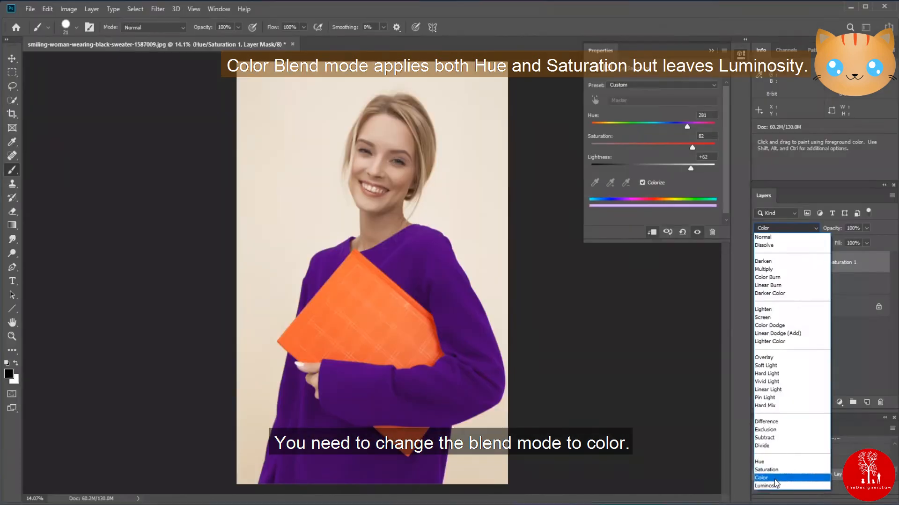
left_click(774, 479)
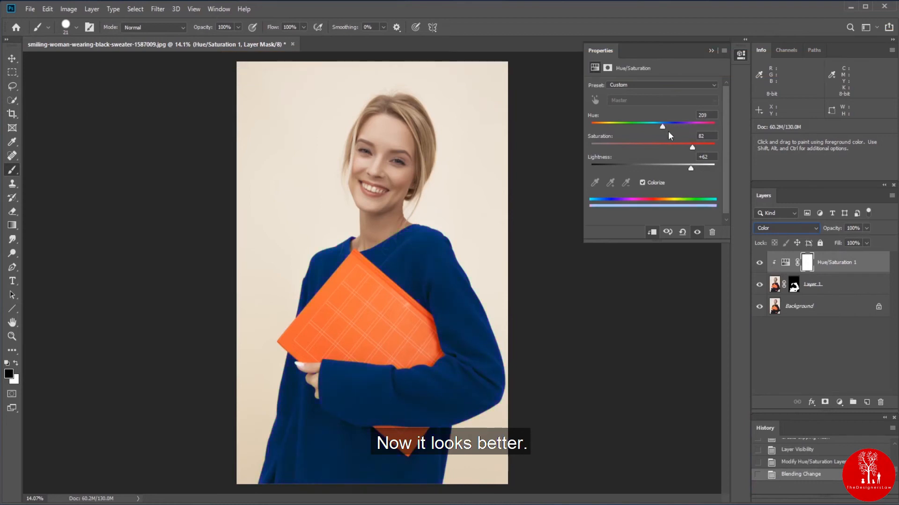
left_click_drag(707, 127, 710, 127)
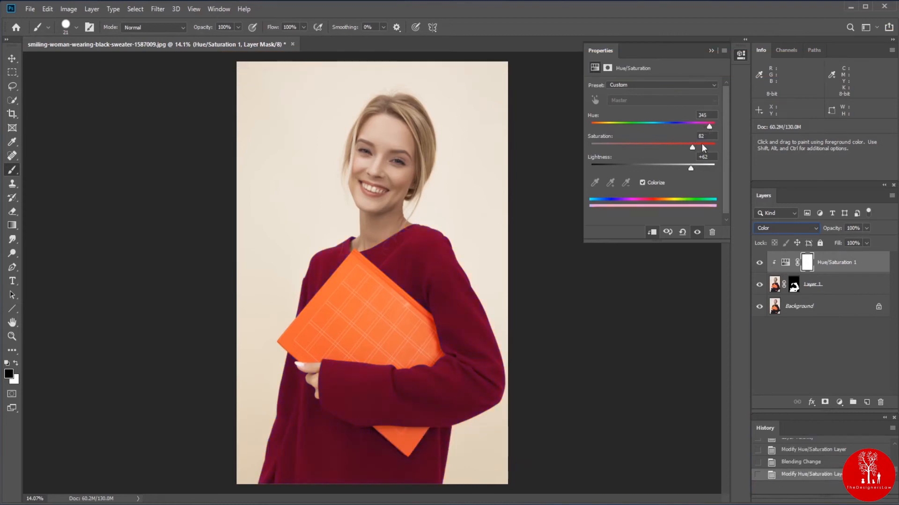
mouse_move(689, 167)
left_mouse_down()
mouse_move(677, 167)
mouse_move(690, 167)
left_mouse_up()
Add a Curves adjustment layer clipped to the layers below and place a point at the middle of its RGB curve.
left_click(839, 403)
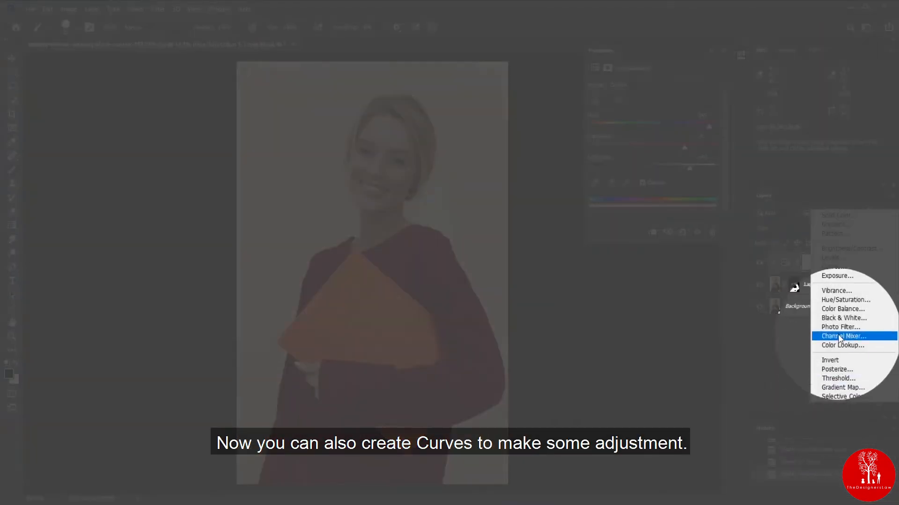
left_click(833, 267)
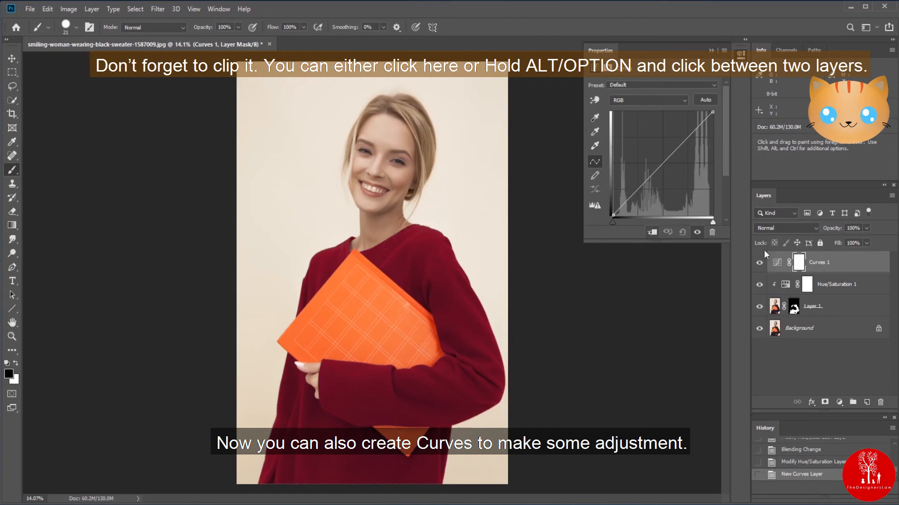
left_click(854, 270, "alt")
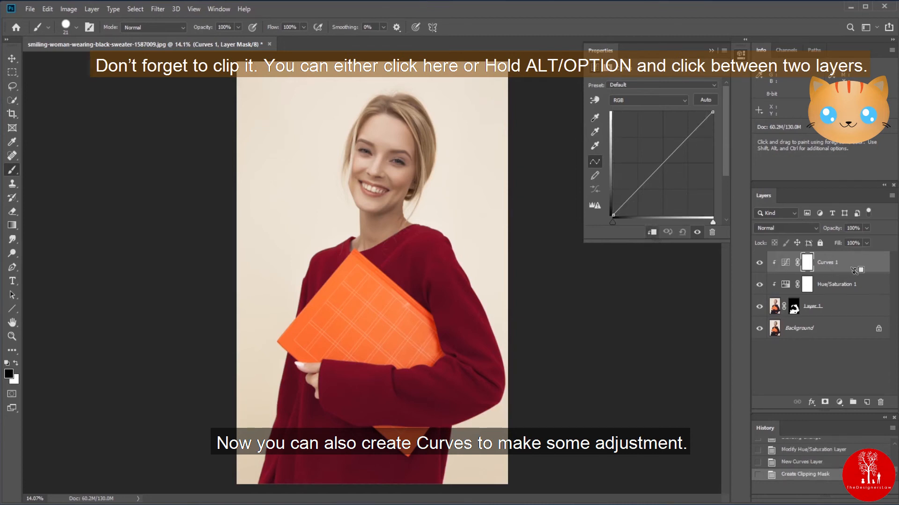
mouse_move(659, 162)
left_mouse_down()
mouse_move(654, 154)
mouse_move(663, 162)
left_mouse_up()
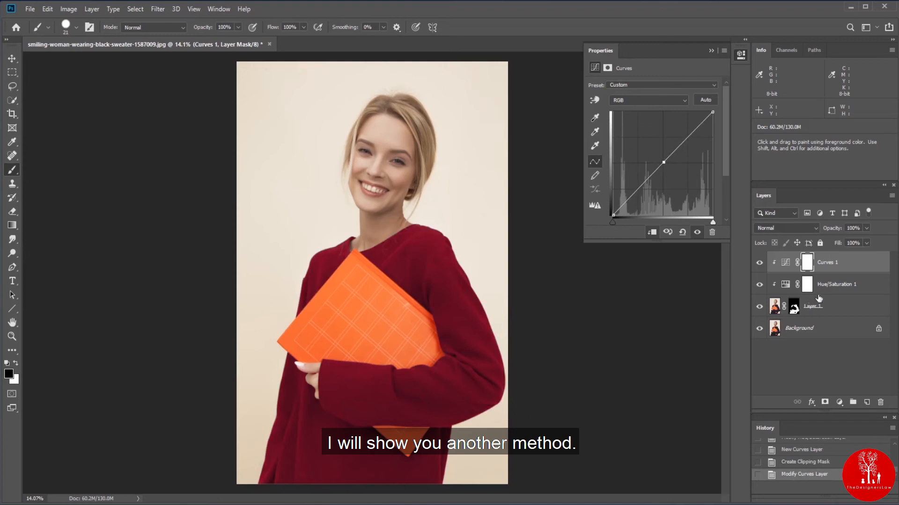
Delete the Curves and Hue/Saturation adjustment layers together.
left_click(831, 285, "shift")
left_click_drag(829, 265, 881, 403)
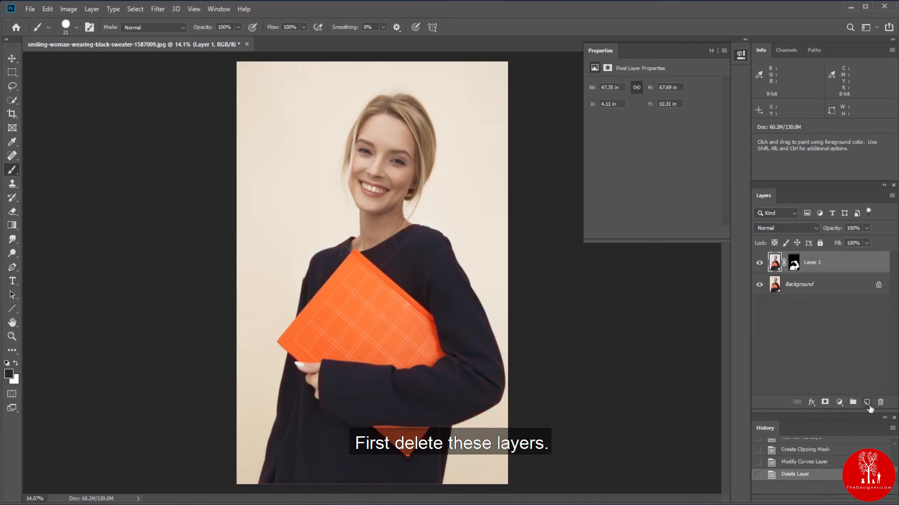
Create a Solid Color fill layer above the masked sweater layer with the green 239e38.
left_click(838, 402)
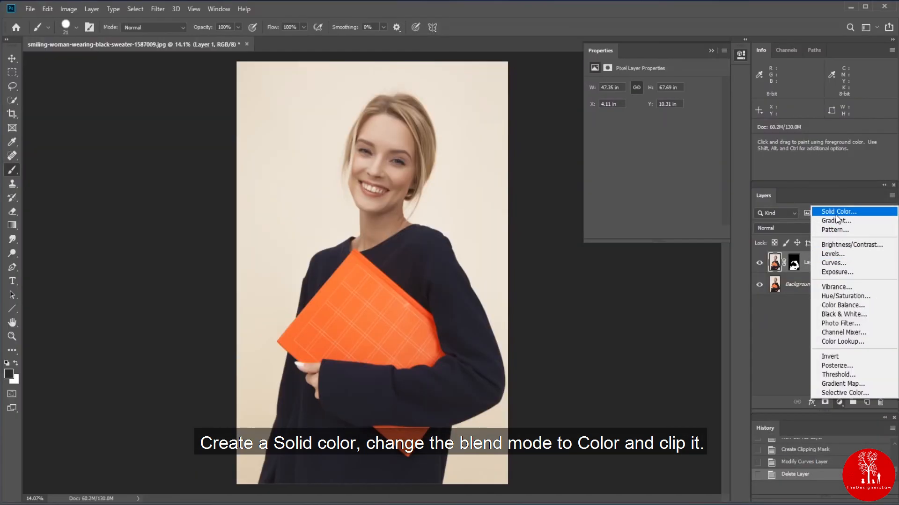
left_click(836, 213)
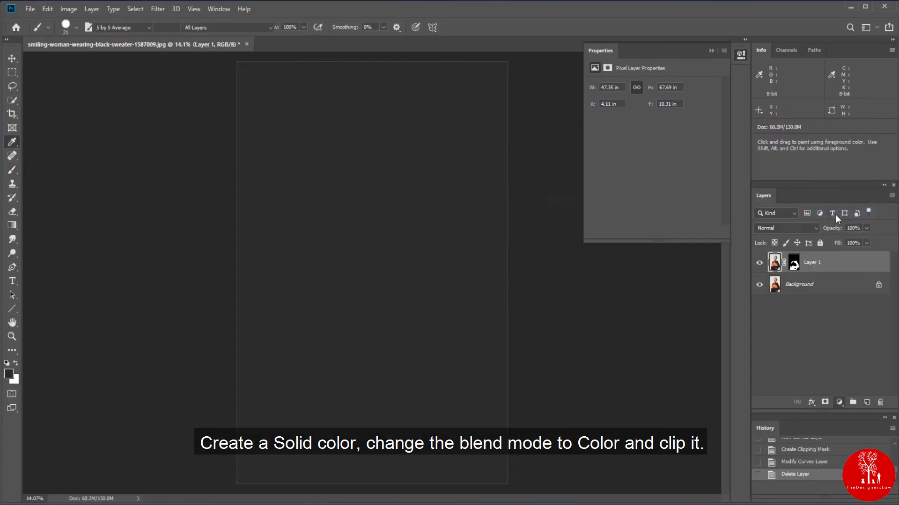
mouse_move(643, 234)
left_mouse_down()
mouse_move(637, 226)
mouse_move(651, 250)
left_mouse_up()
left_click_drag(679, 278, 684, 307)
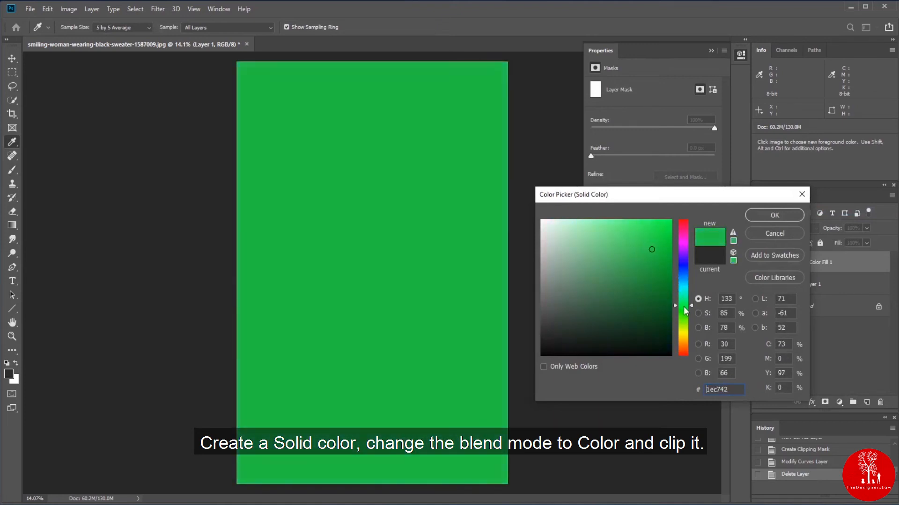
left_click_drag(657, 261, 642, 272)
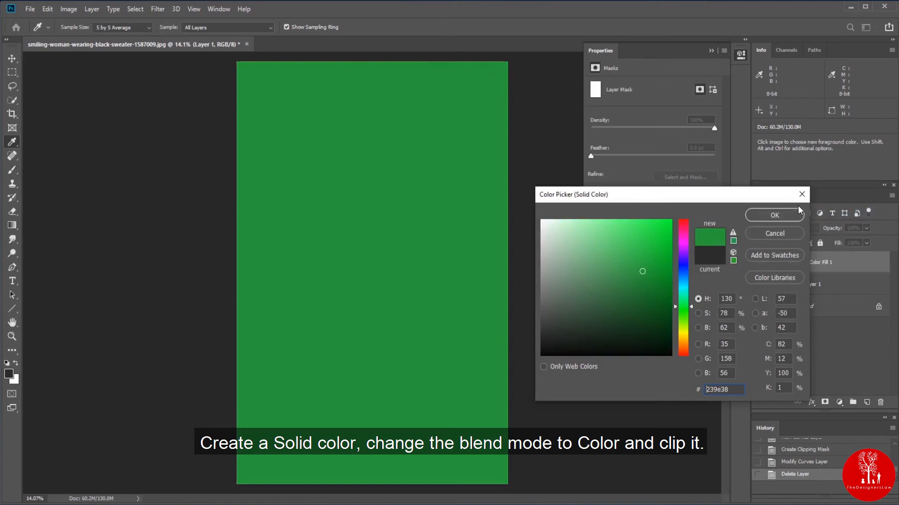
left_click(798, 211)
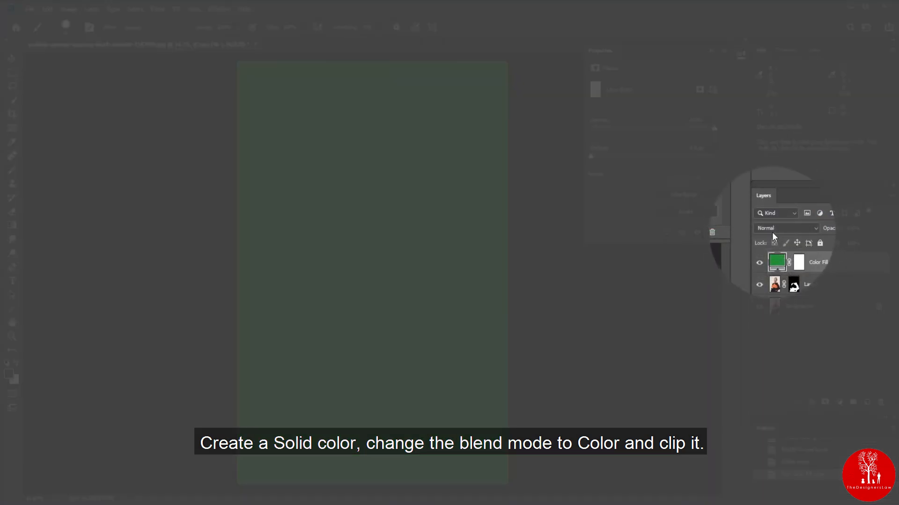
Set the green fill layer's blend mode to Color and clip it to the masked sweater layer.
left_click(772, 232)
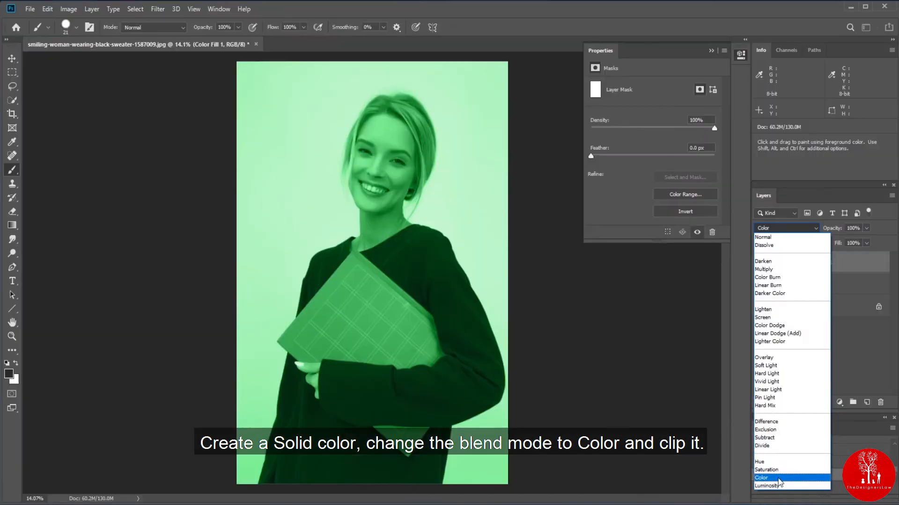
left_click(779, 478)
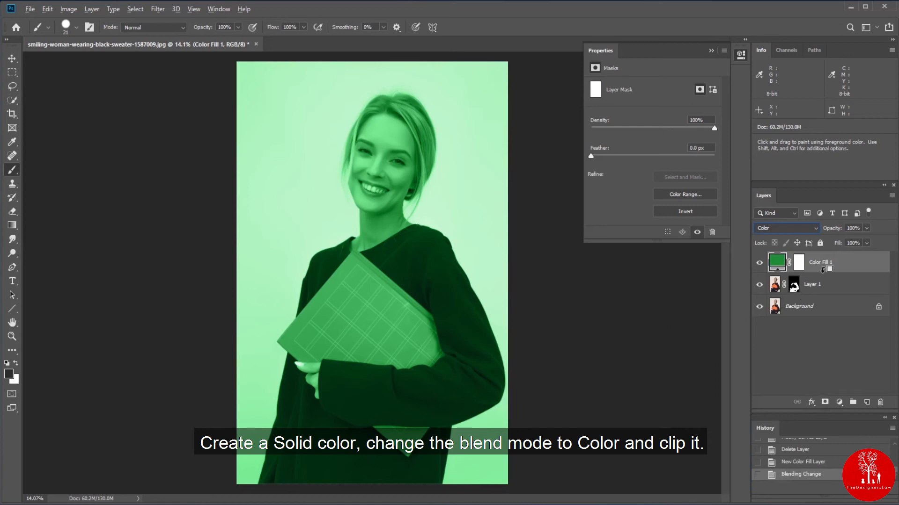
left_click(833, 270, "alt")
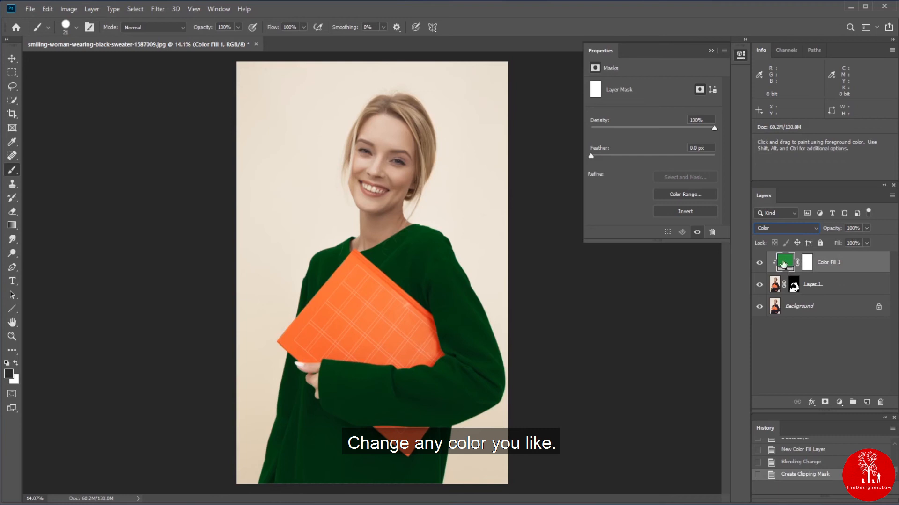
Change the fill layer's color to the teal 20bc96.
double_click(784, 264)
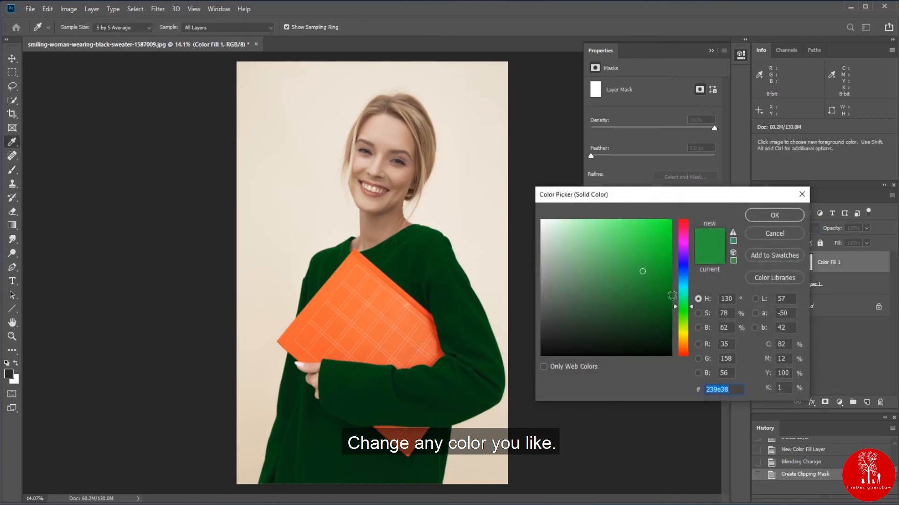
mouse_move(673, 307)
left_mouse_down()
mouse_move(675, 228)
mouse_move(681, 346)
mouse_move(682, 270)
mouse_move(684, 294)
left_mouse_up()
mouse_move(641, 268)
left_mouse_down()
mouse_move(629, 241)
mouse_move(648, 257)
left_mouse_up()
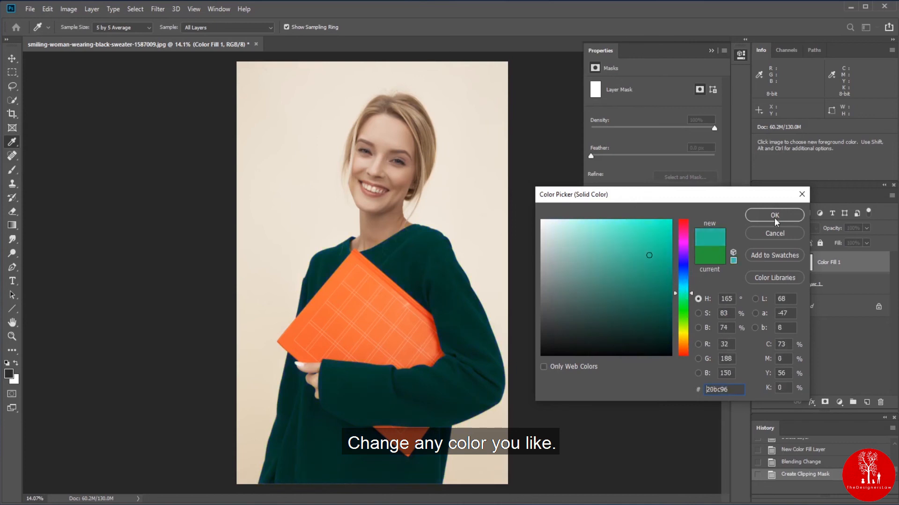
left_click(774, 215)
Add a Levels adjustment layer clipped to the layers below and set its white input level to 217.
left_click(838, 403)
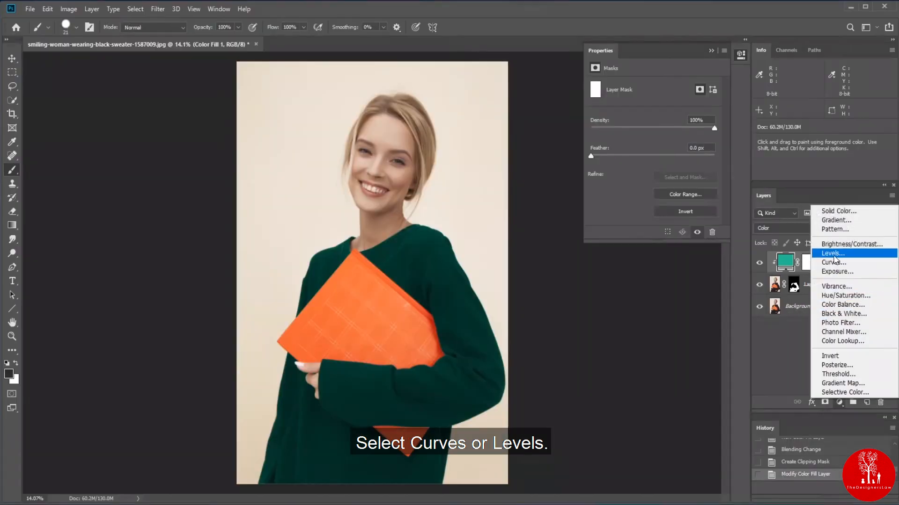
left_click(833, 254)
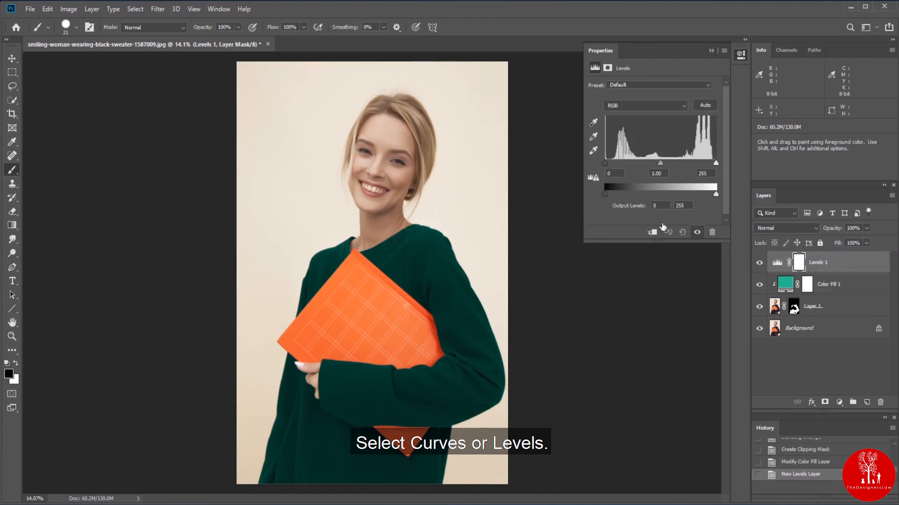
mouse_move(606, 164)
left_mouse_down()
mouse_move(626, 164)
mouse_move(607, 163)
left_mouse_up()
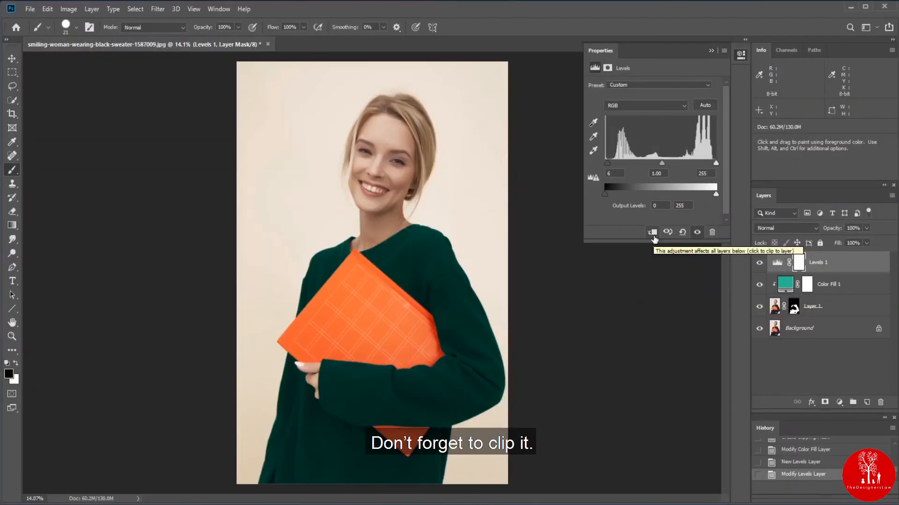
left_click(652, 233)
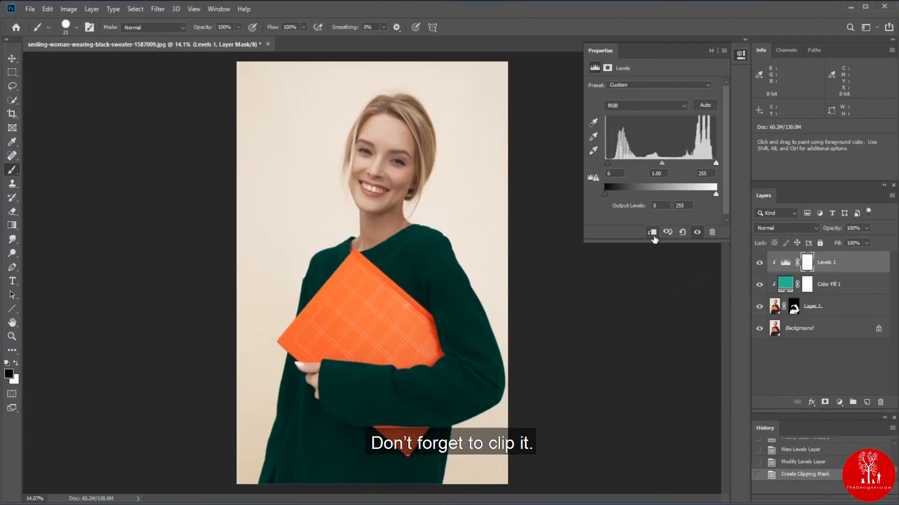
left_click_drag(607, 163, 604, 165)
left_click_drag(714, 163, 699, 163)
left_click_drag(604, 193, 605, 194)
Recolor the sweater's fill layer to the blue 2066bc.
double_click(784, 283)
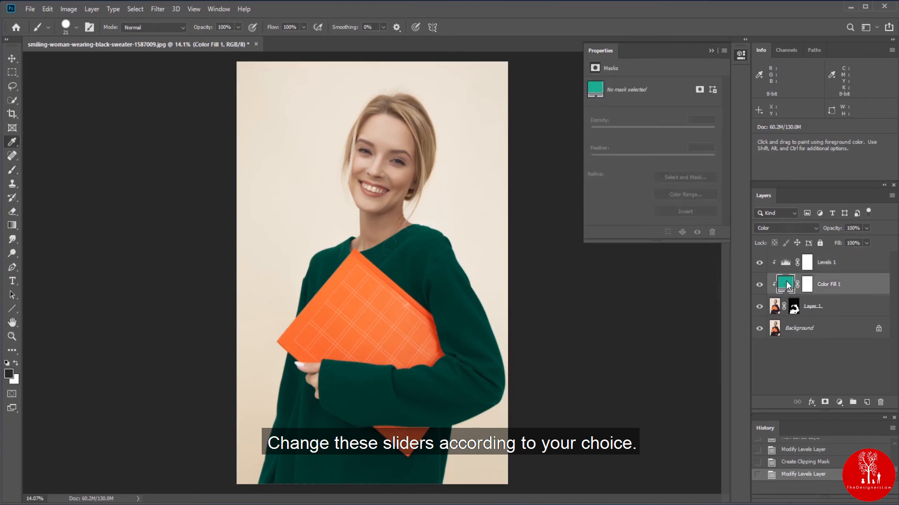
left_click_drag(673, 292, 676, 275)
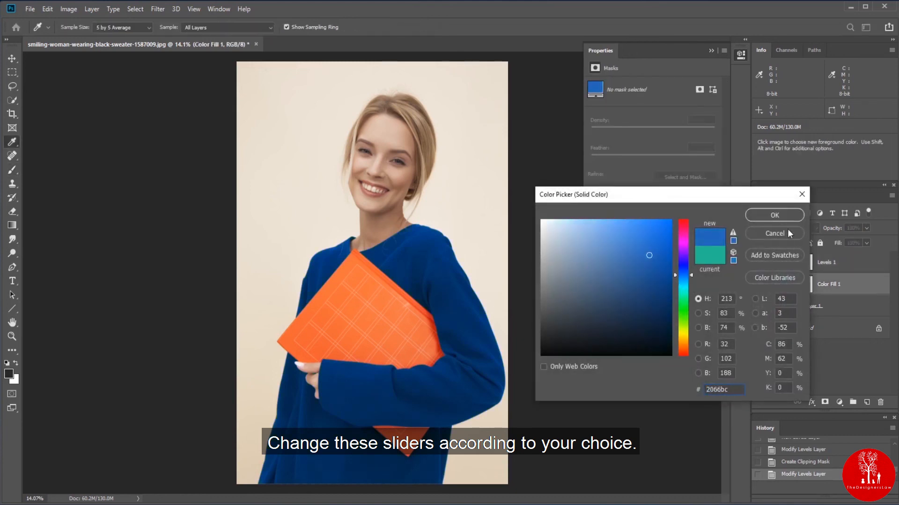
left_click(774, 216)
Set the Levels adjustment's input levels to 6, 1.27 and 220 and its white output level to 214, and collapse its properties.
left_click(786, 264)
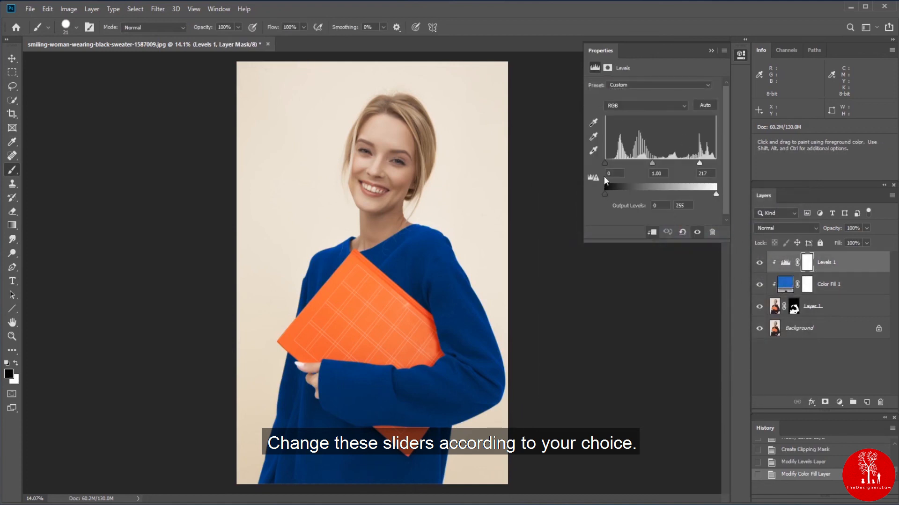
mouse_move(699, 163)
left_mouse_down()
mouse_move(684, 163)
mouse_move(700, 164)
left_mouse_up()
left_click_drag(605, 162, 644, 162)
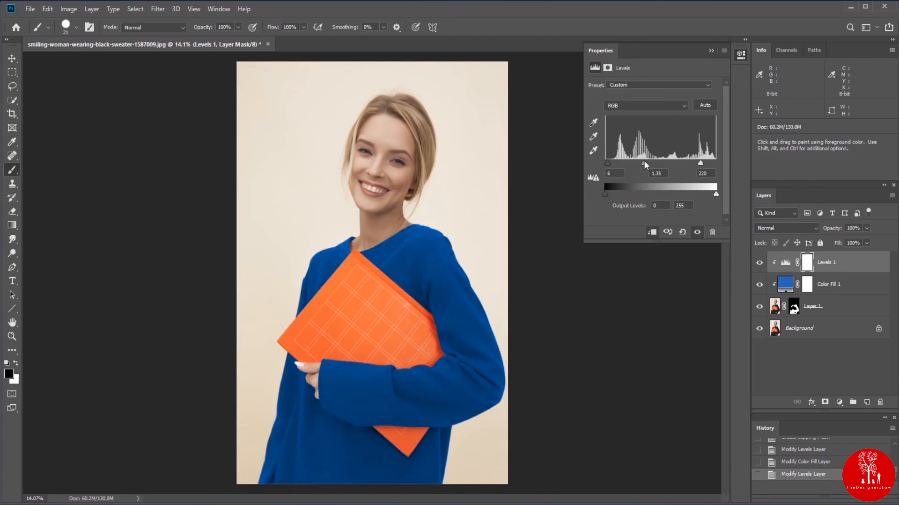
mouse_move(607, 192)
left_mouse_down()
mouse_move(619, 192)
mouse_move(605, 191)
left_mouse_up()
left_click_drag(699, 194, 697, 194)
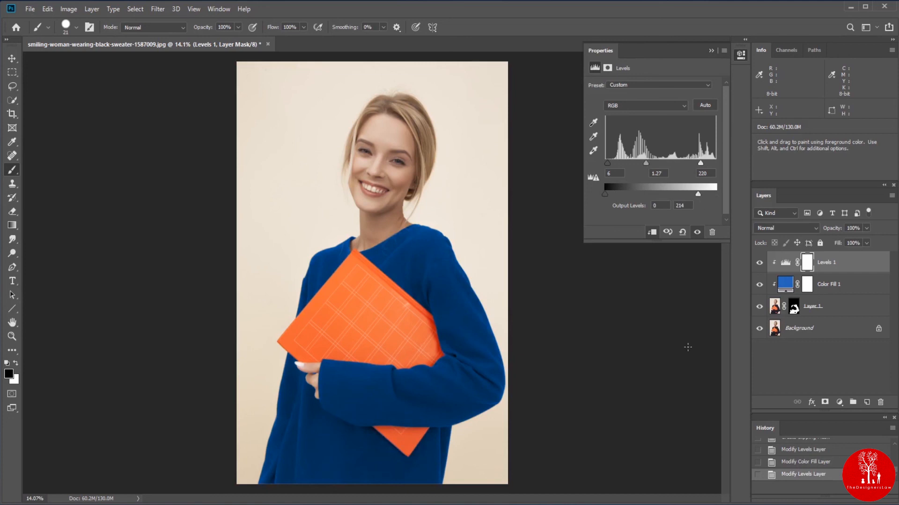
left_click(709, 51)
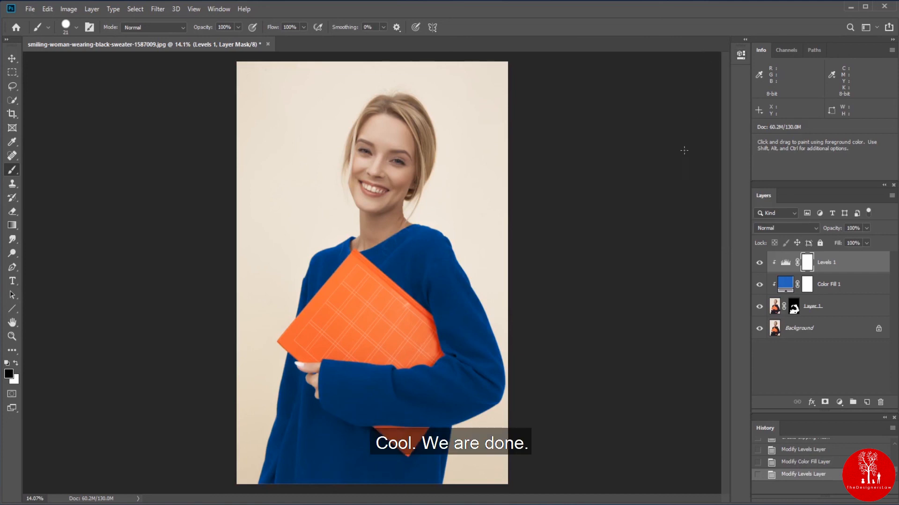